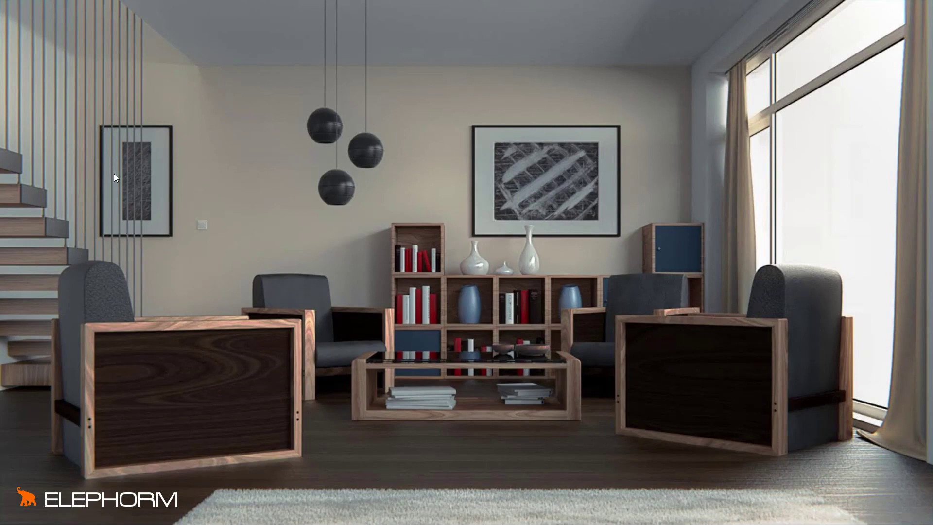
Switch from the rendered reference image back to the etape11.blend living-room scene.
key(alt+Tab)
key(alt+Tab)
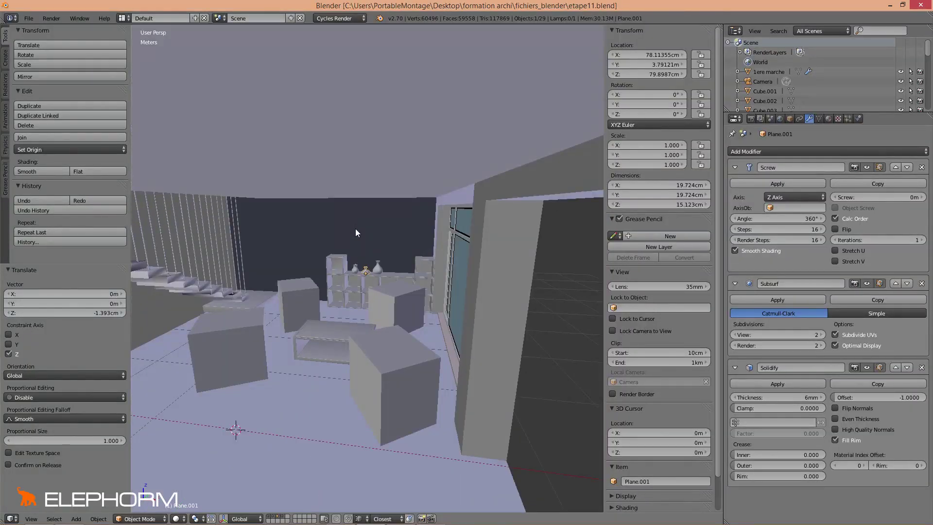
Select the 'piece' room-walls object and put it into Edit Mode.
middle_drag(355, 229, 409, 180)
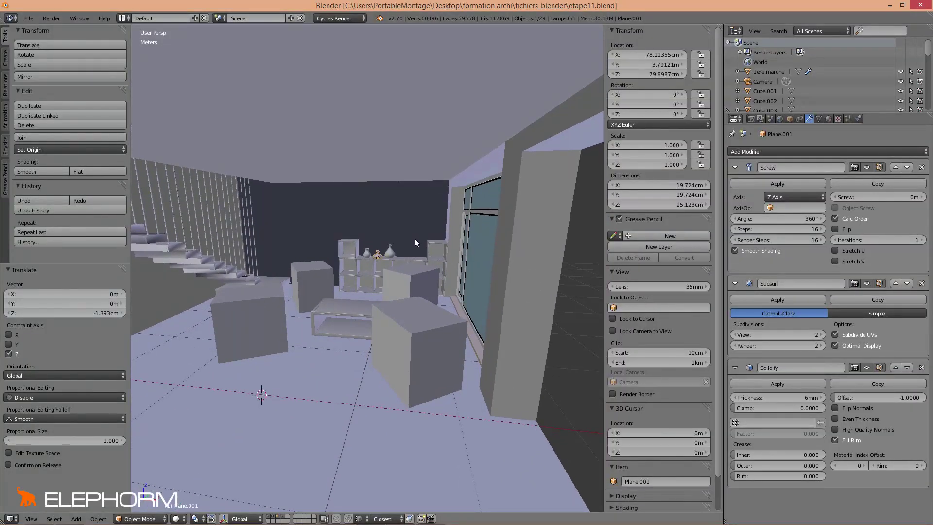
scroll(415, 238, up, 2)
scroll(429, 238, up, 3)
scroll(424, 246, down, 5)
scroll(419, 238, up, 2)
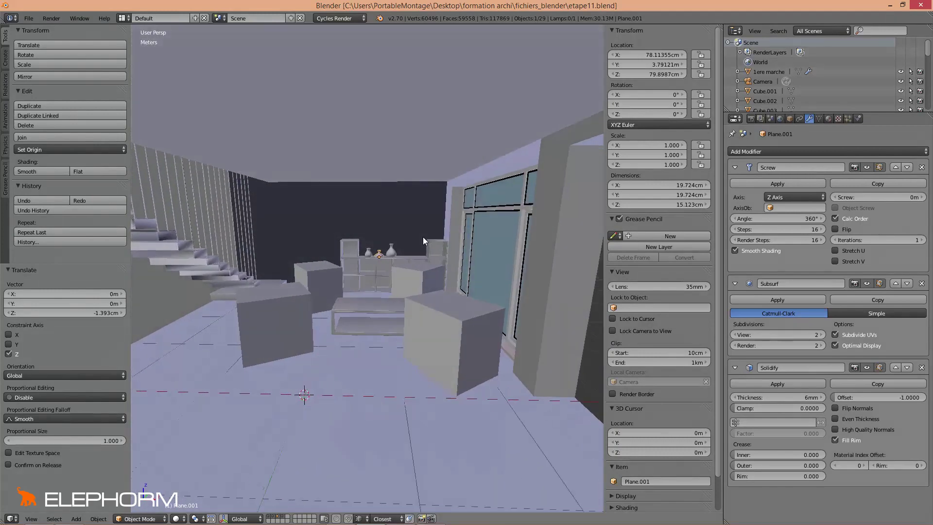
scroll(350, 226, up, 2)
right_click(290, 205)
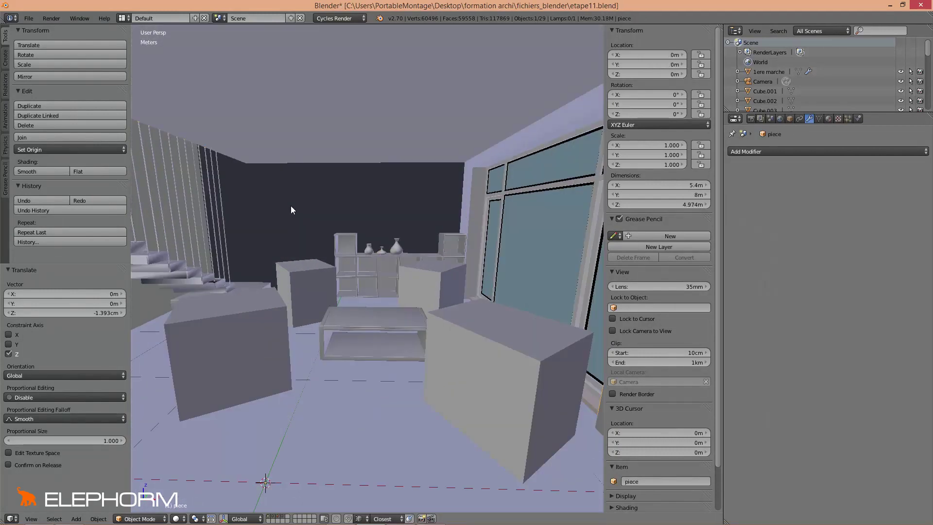
scroll(340, 222, down, 3)
mouse_move(395, 241)
middle_down()
mouse_move(353, 261)
mouse_move(373, 230)
mouse_move(406, 245)
middle_up()
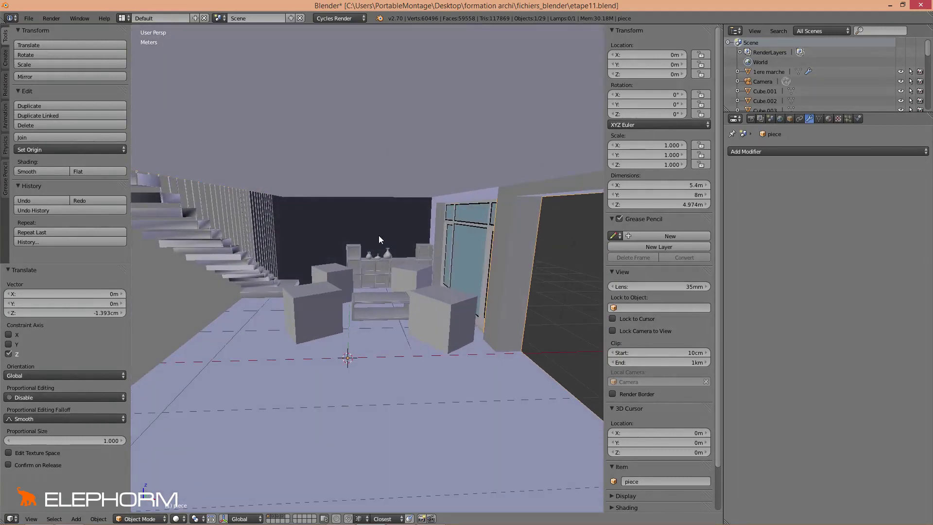
key(Tab)
scroll(401, 250, down, 3)
In face select mode, pick the lower back-wall face and snap the 3D cursor to it.
middle_drag(401, 250, 255, 256)
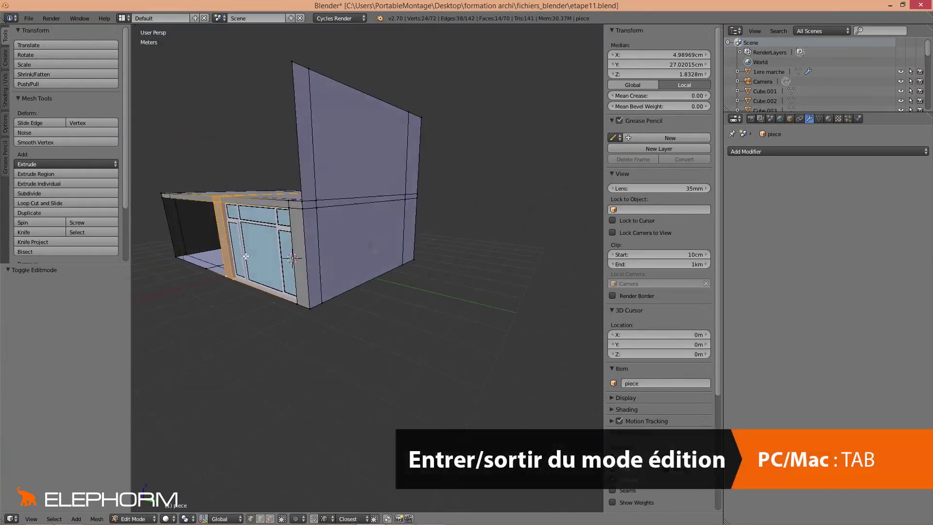
key(ctrl+Tab)
click(233, 263)
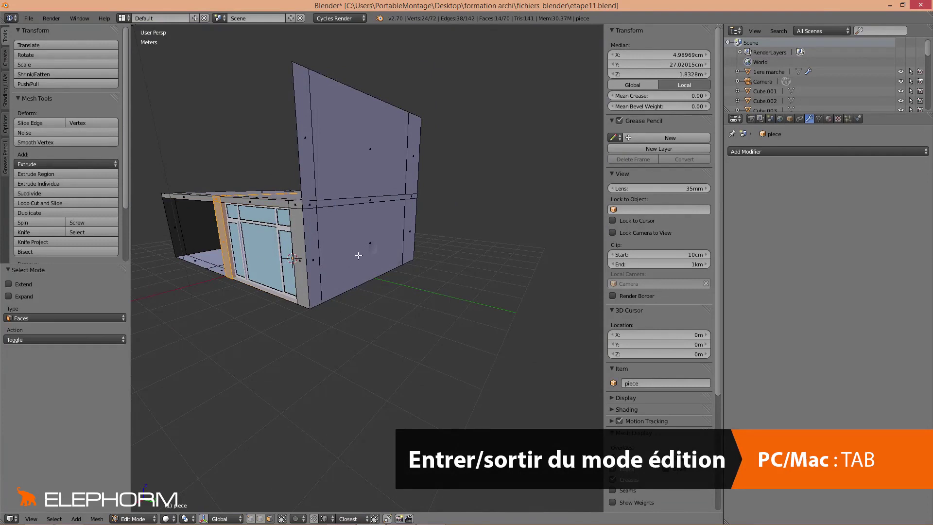
right_click(370, 244)
scroll(381, 252, up, 2)
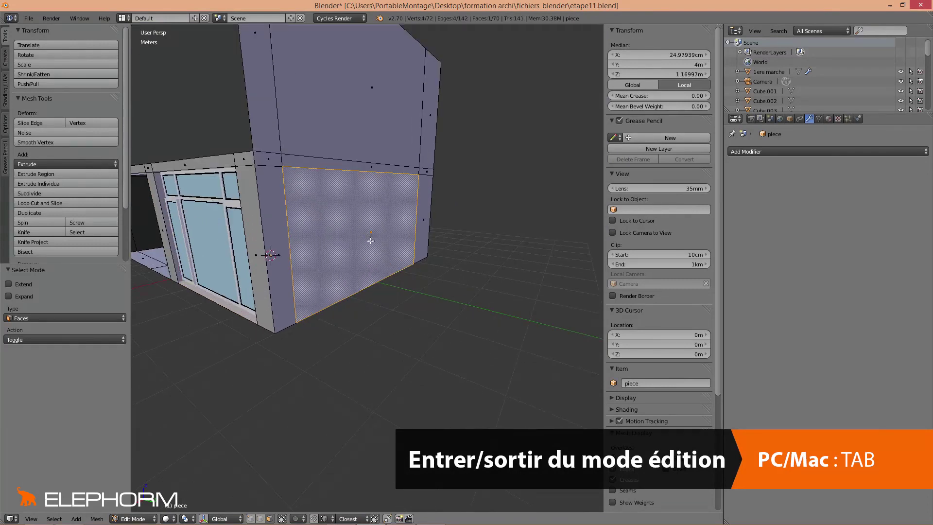
scroll(371, 240, up, 2)
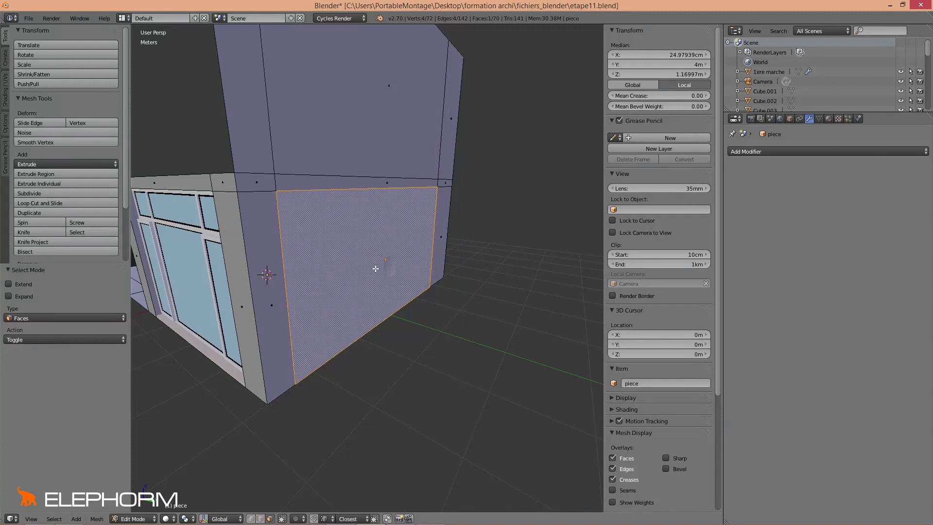
key(shift+s)
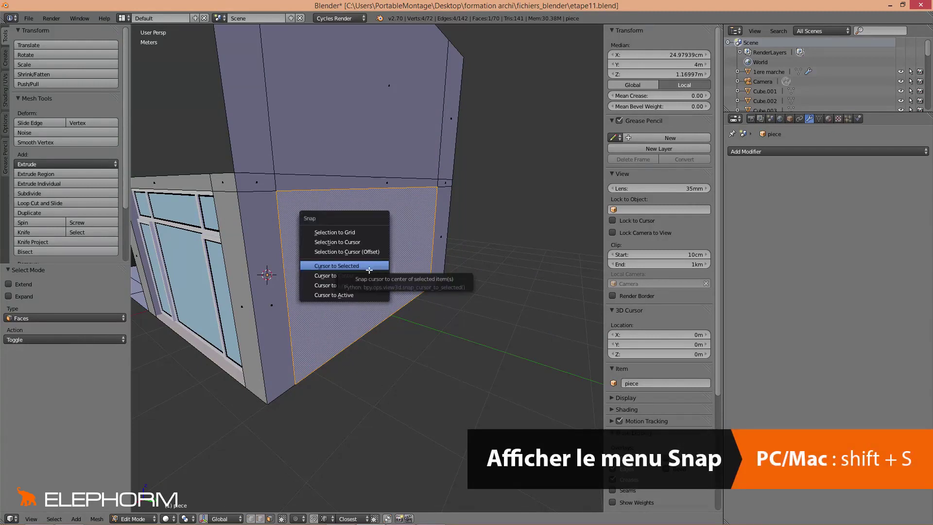
click(370, 271)
View the wall head-on in front ortho and wireframe, then return to Object Mode.
mouse_move(395, 270)
middle_down()
mouse_move(377, 268)
mouse_move(342, 210)
middle_up()
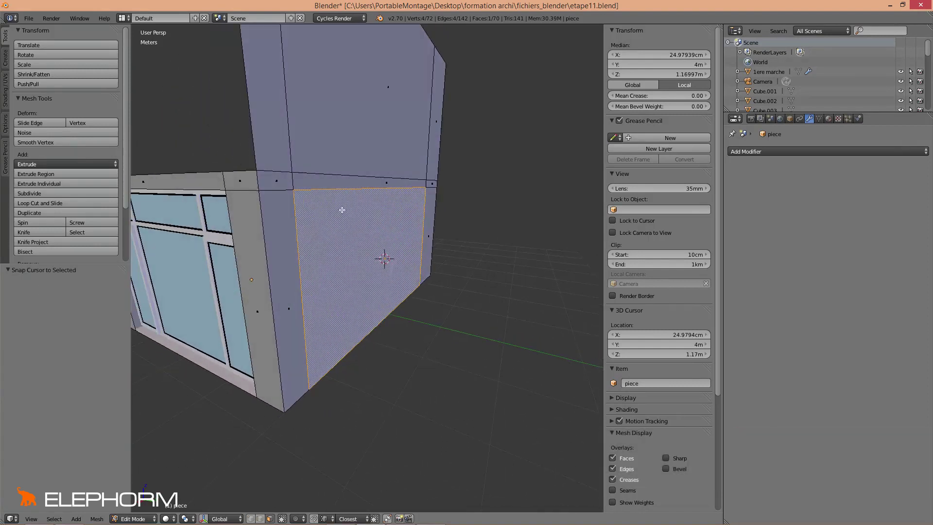
key(shift+KP_7)
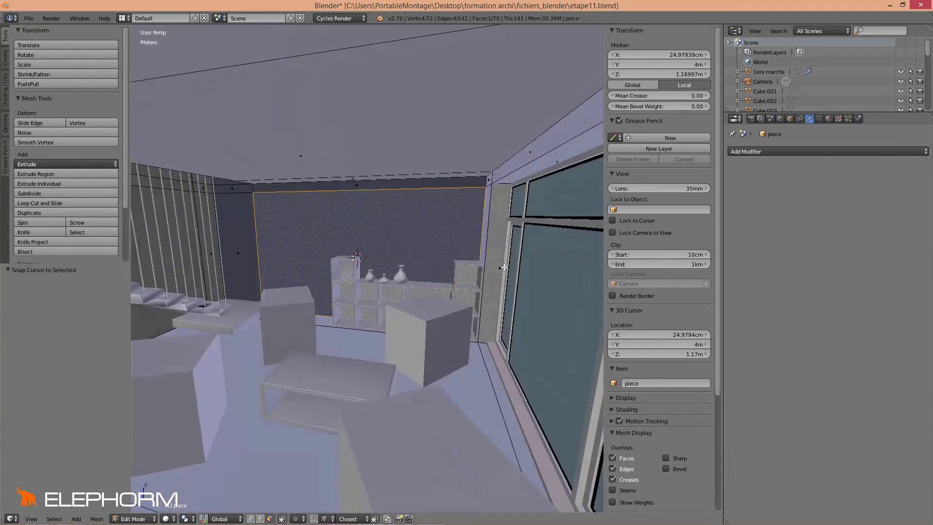
key(KP_5)
key(KP_1)
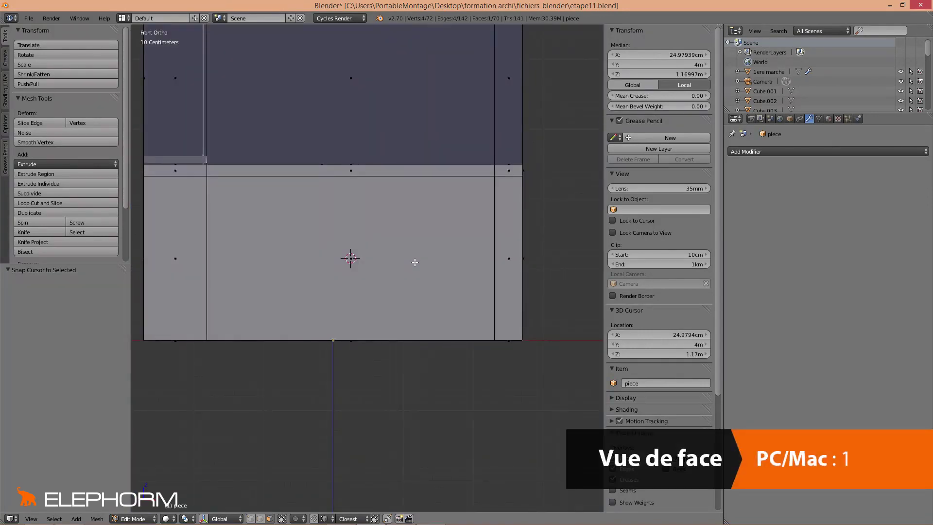
key(z)
scroll(391, 265, up, 5)
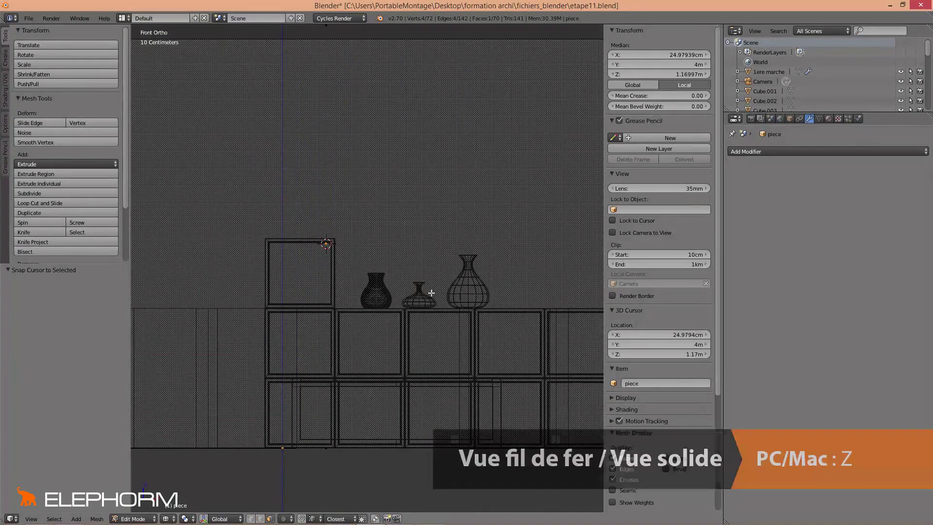
key(Tab)
Add a cube at the 3D cursor and edit its mesh from the right-side view.
shift+middle_drag(345, 251, 393, 282)
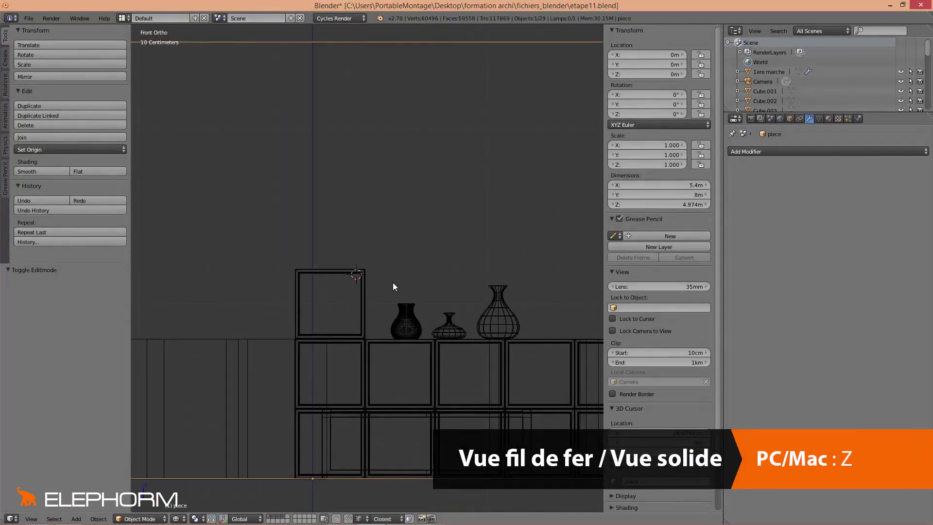
key(shift+a)
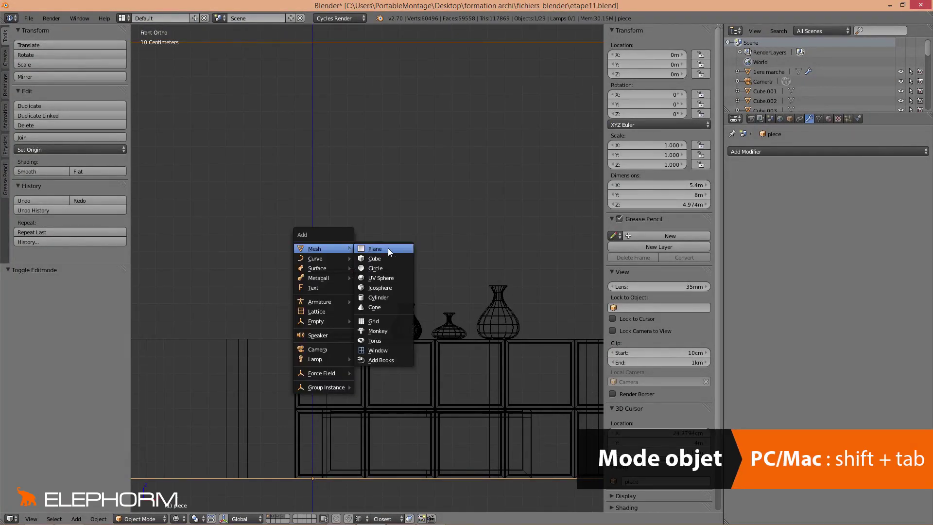
click(387, 258)
scroll(387, 255, down, 3)
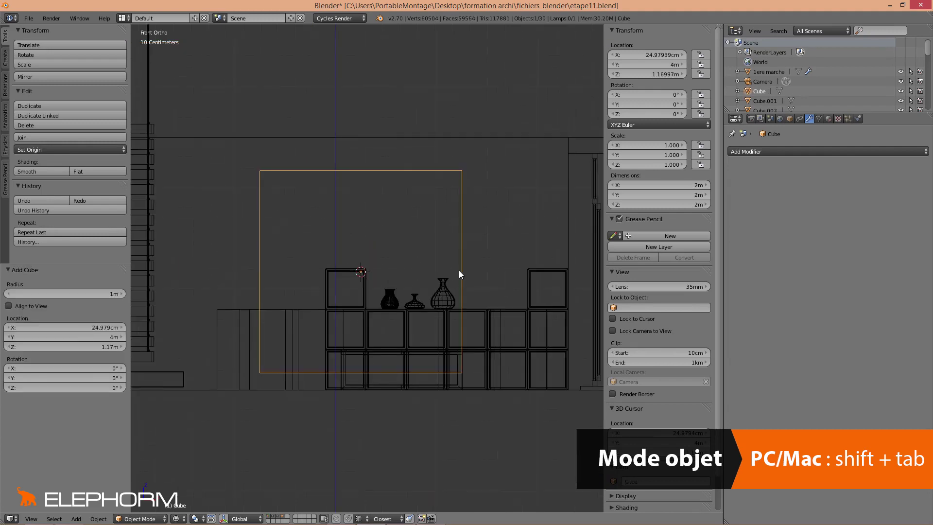
key(Tab)
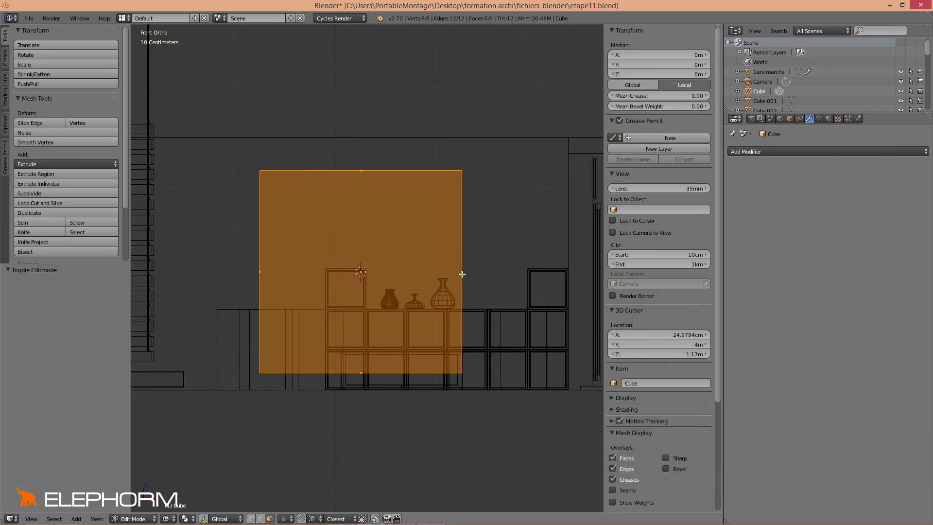
middle_drag(459, 274, 462, 273)
key(KP_3)
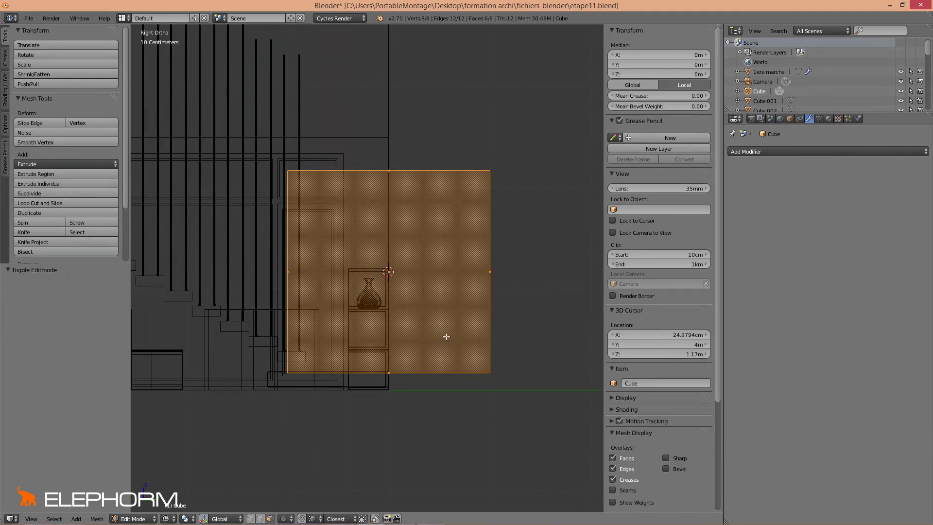
Slide the cube 36.12 cm along Y until it sits flush against the back wall.
key(g)
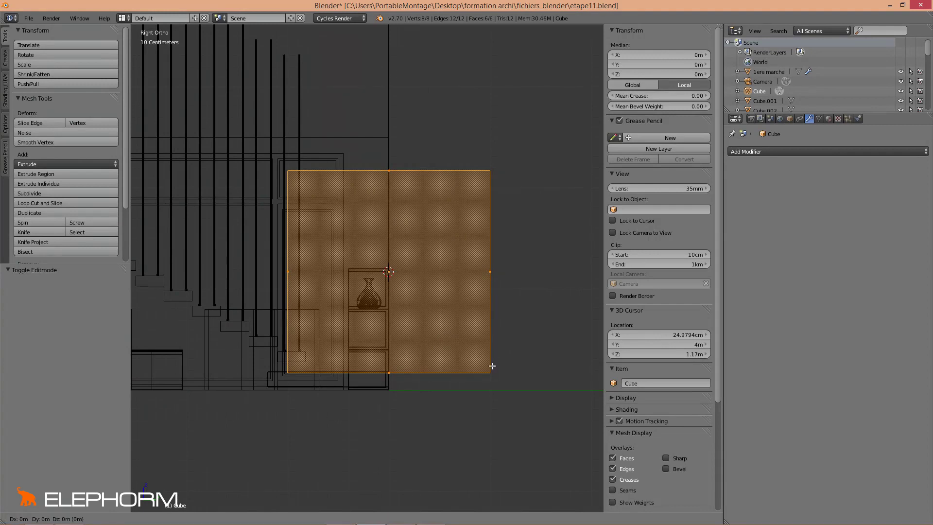
key(y)
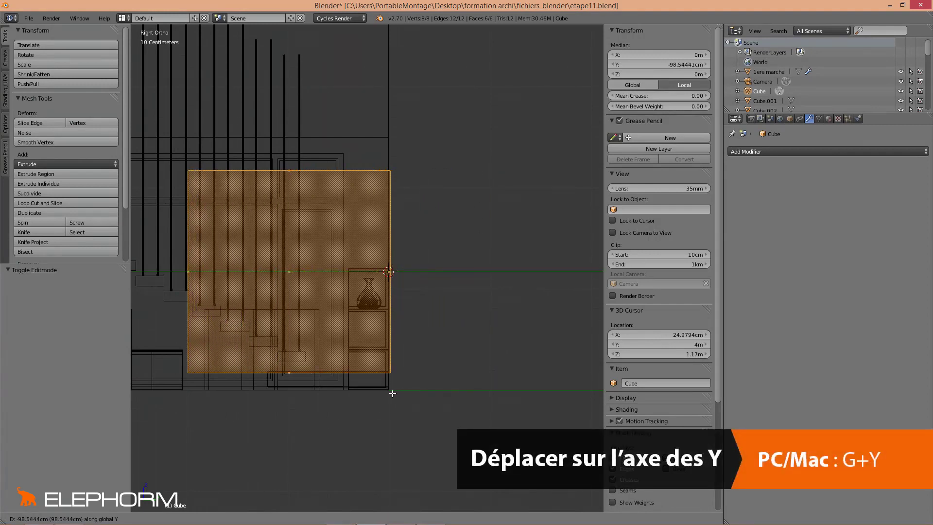
key(y)
key(y)
key(y)
click(360, 378)
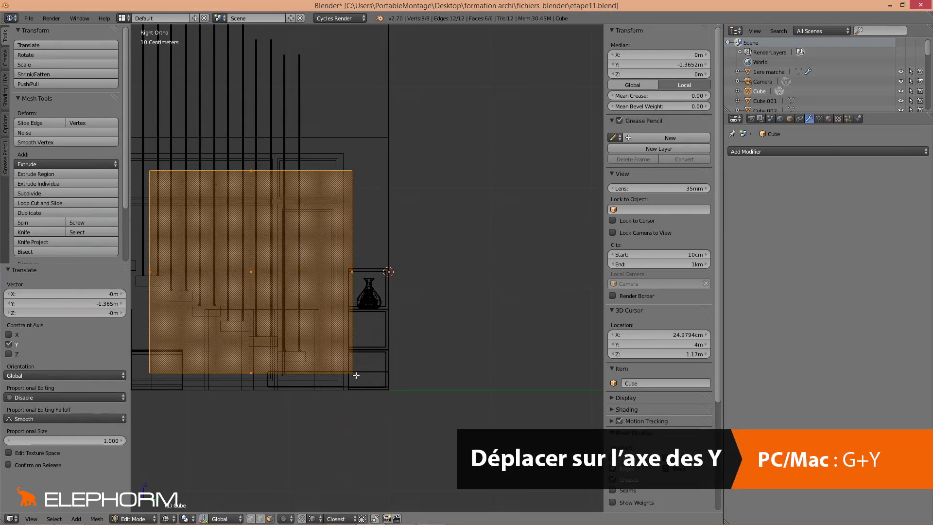
key(g)
key(y)
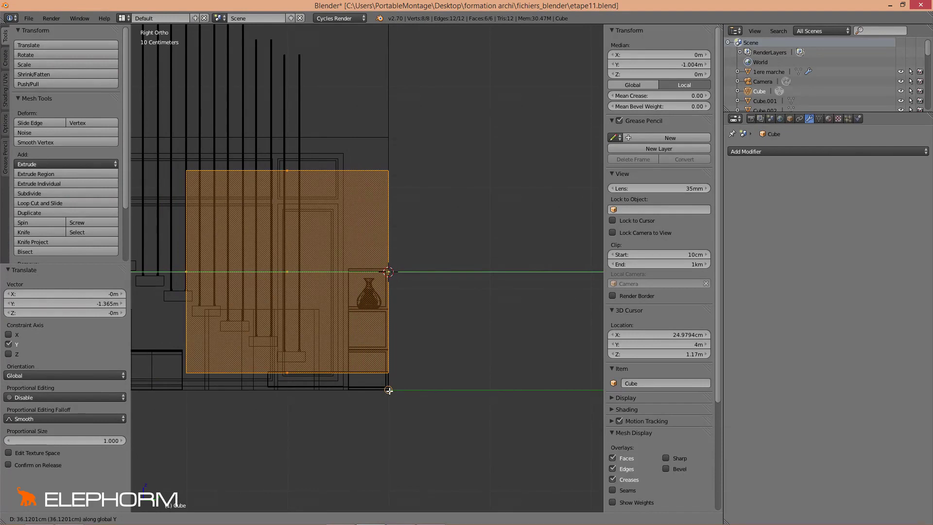
click(389, 391)
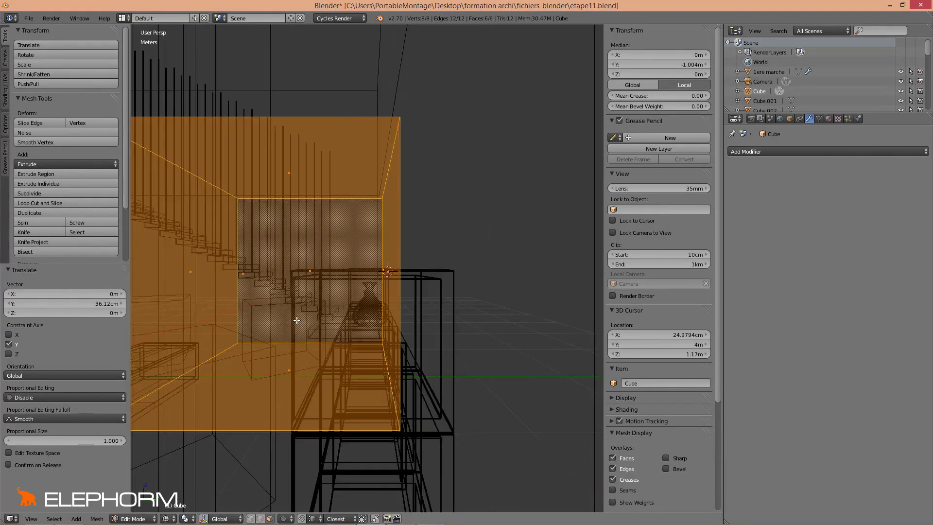
Select one cube face and move it along Y in right-side view.
middle_drag(355, 373, 262, 290)
right_click(262, 290)
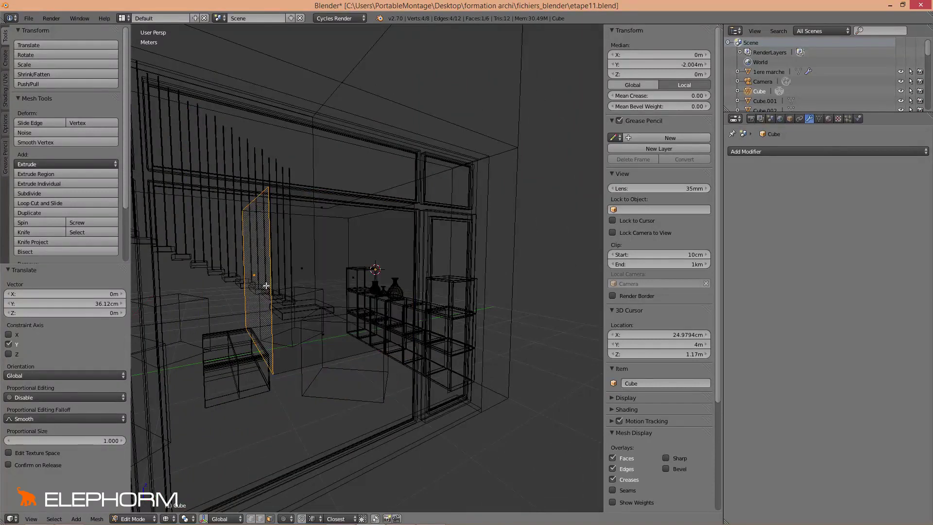
key(KP_3)
scroll(226, 287, up, 2)
key(g)
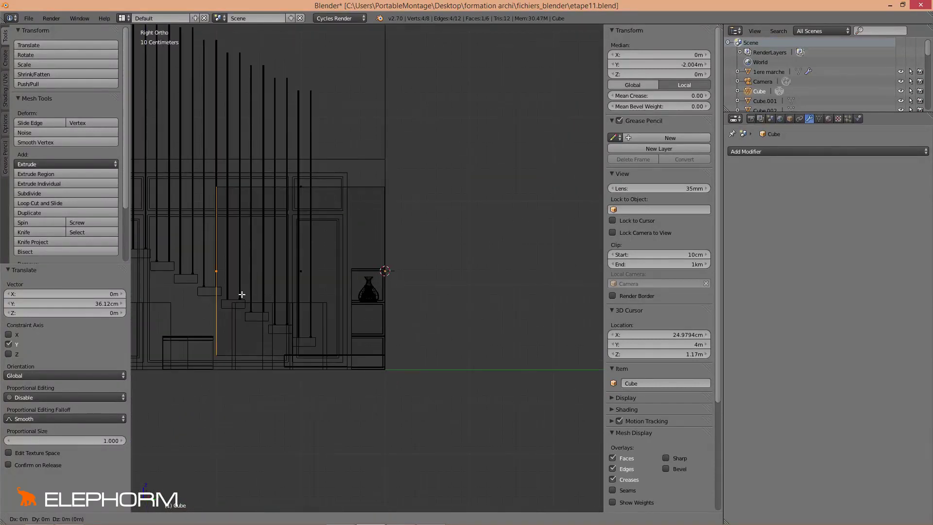
key(y)
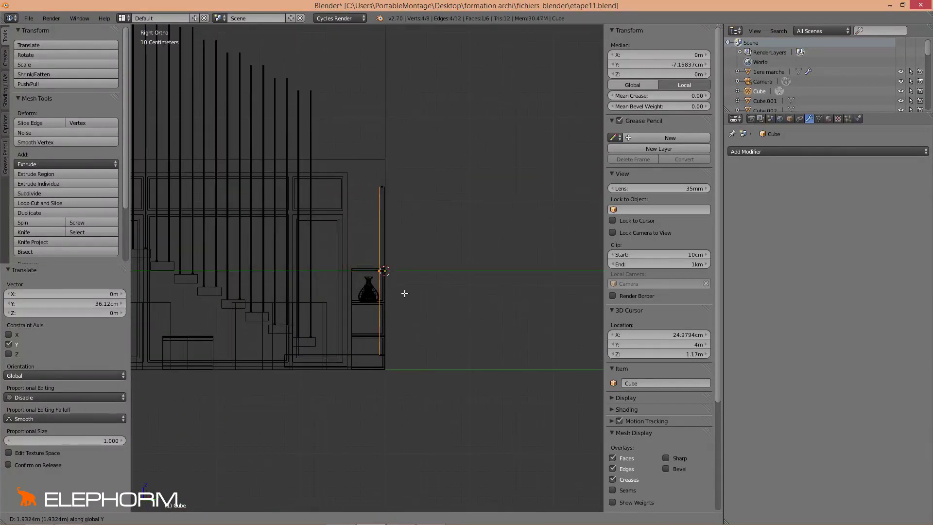
click(405, 293)
scroll(405, 292, up, 2)
scroll(407, 293, up, 2)
scroll(407, 293, up, 1)
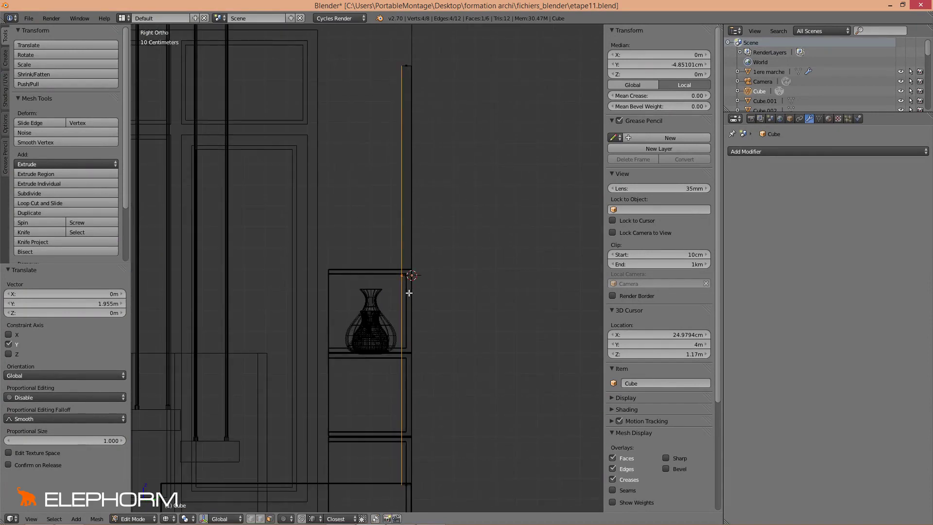
Set the face 1.932 cm along Y to match the shelving depth, then view the front.
shift+middle_drag(419, 312, 393, 217)
scroll(410, 267, up, 1)
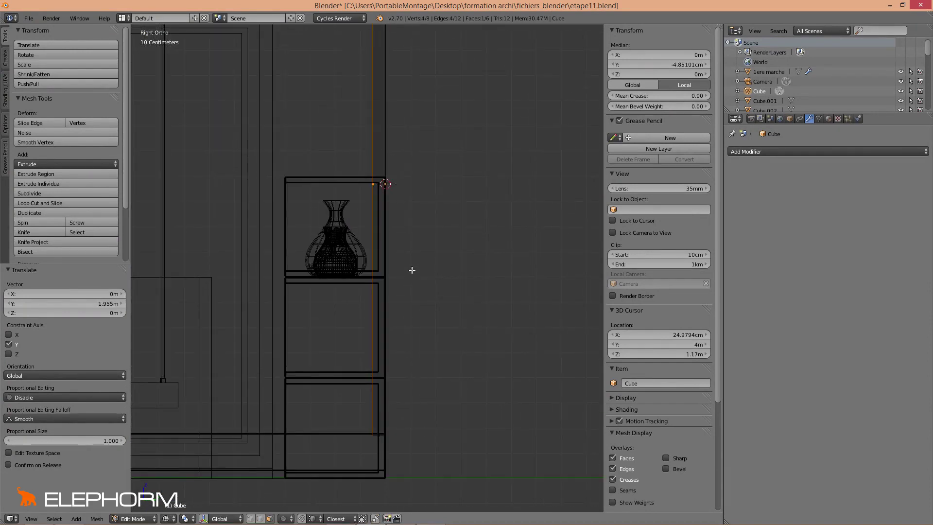
key(g)
key(y)
click(426, 262)
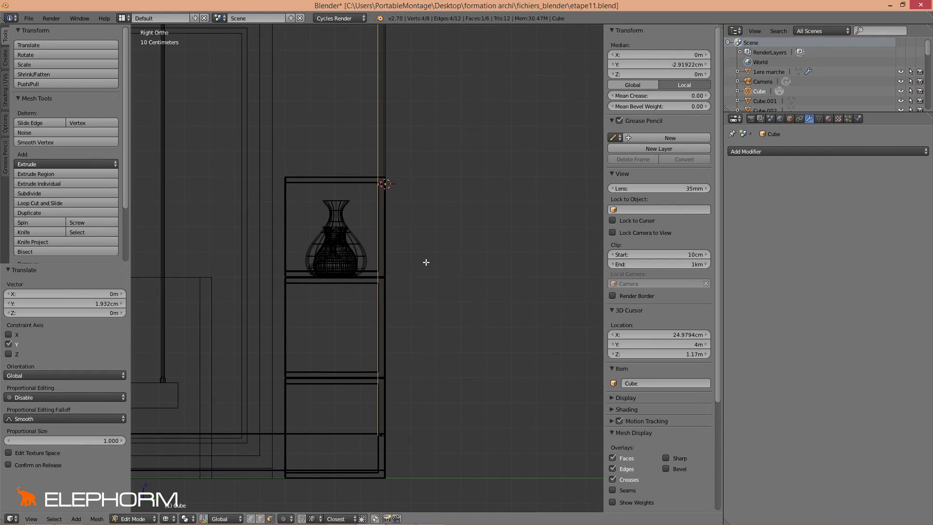
key(KP_1)
scroll(426, 262, down, 4)
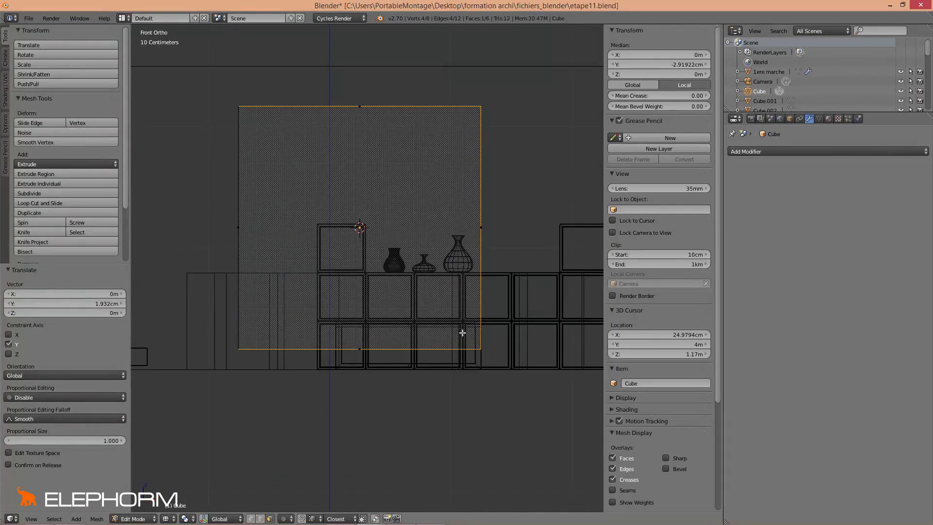
Scale the whole panel to 0.539 in height (Z) and 0.754 in width (X).
key(a)
key(a)
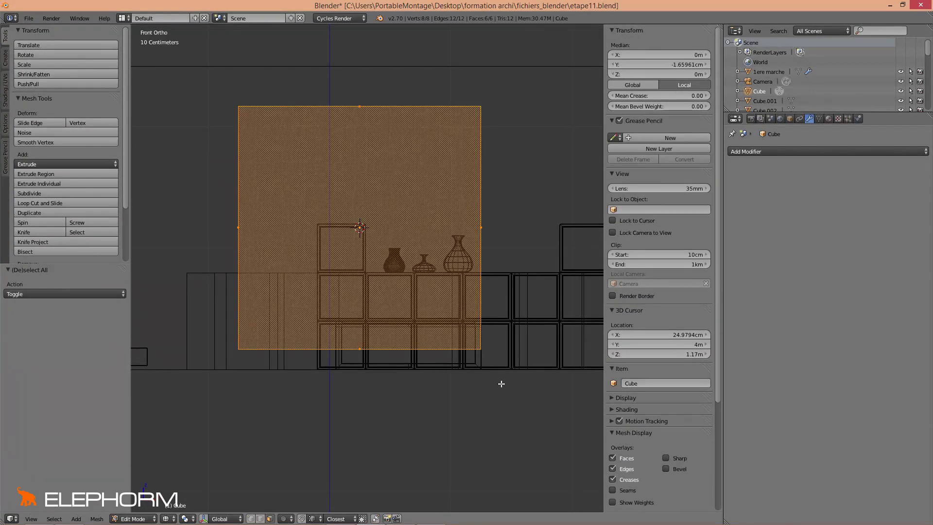
key(s)
key(z)
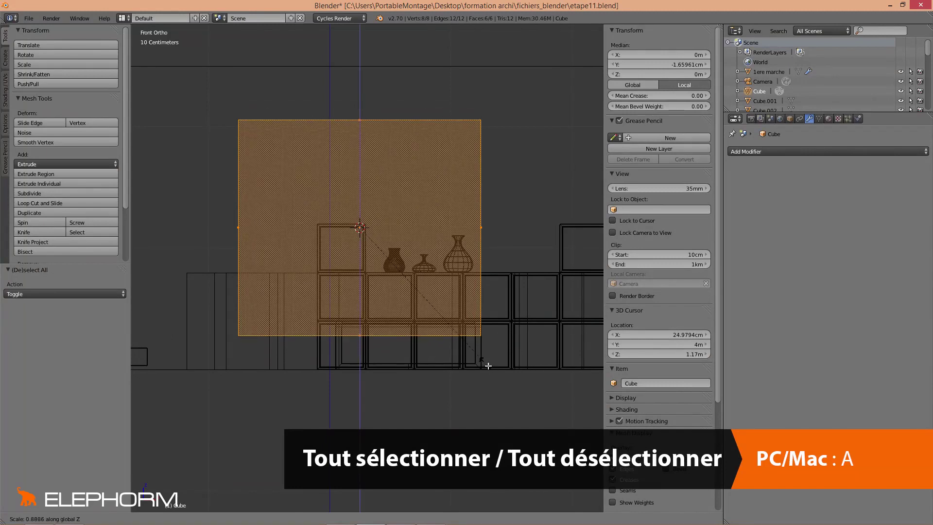
click(446, 305)
key(s)
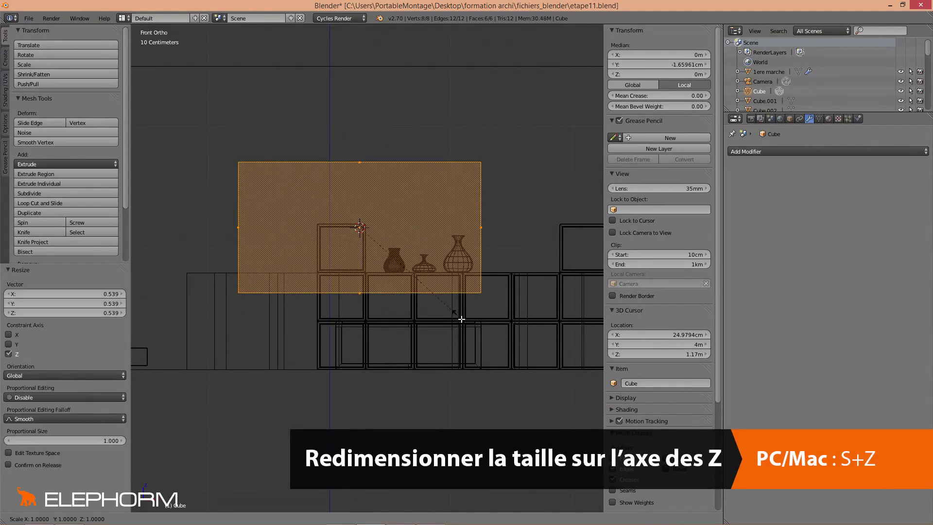
key(x)
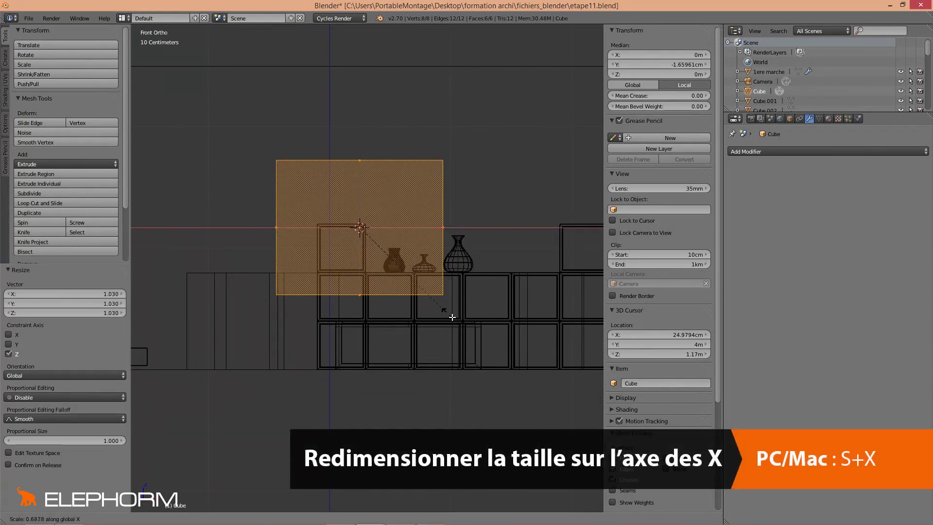
click(467, 317)
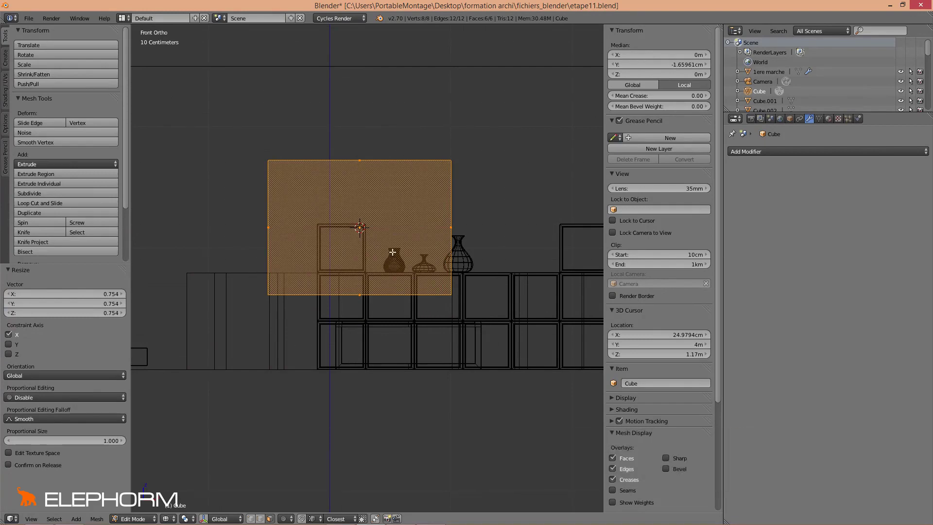
mouse_move(392, 255)
middle_down()
mouse_move(368, 278)
mouse_move(404, 298)
middle_up()
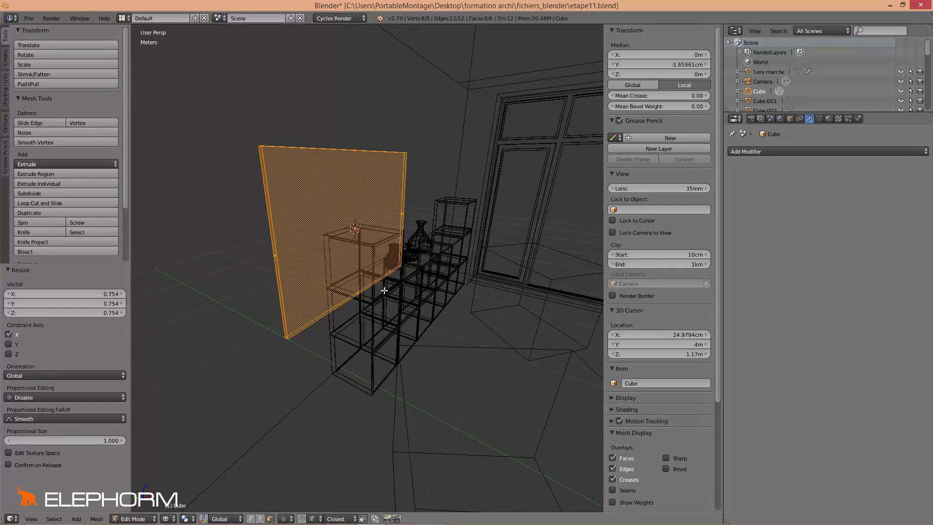
Isolate the panel in local view with solid shading and begin insetting its front face head-on.
key(KP_Divide)
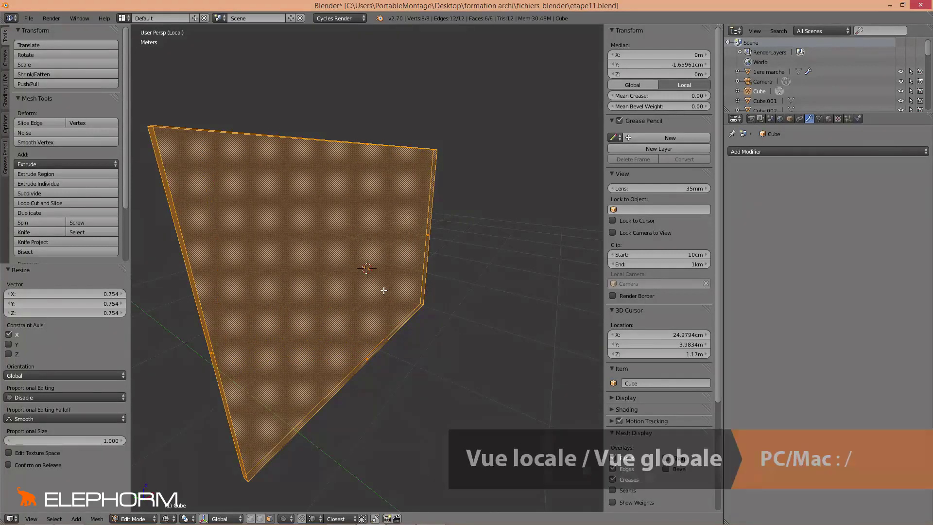
key(z)
right_click(377, 257)
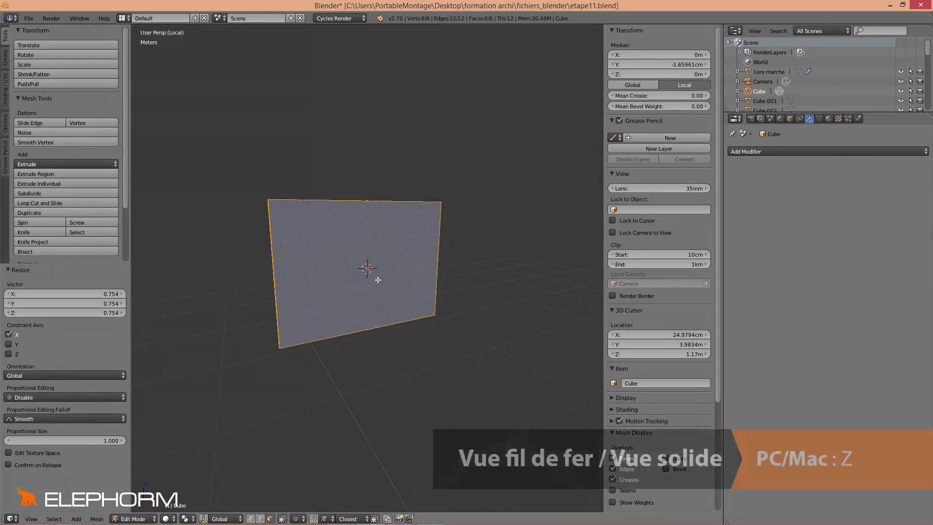
mouse_move(370, 271)
middle_down()
mouse_move(421, 288)
mouse_move(389, 292)
middle_up()
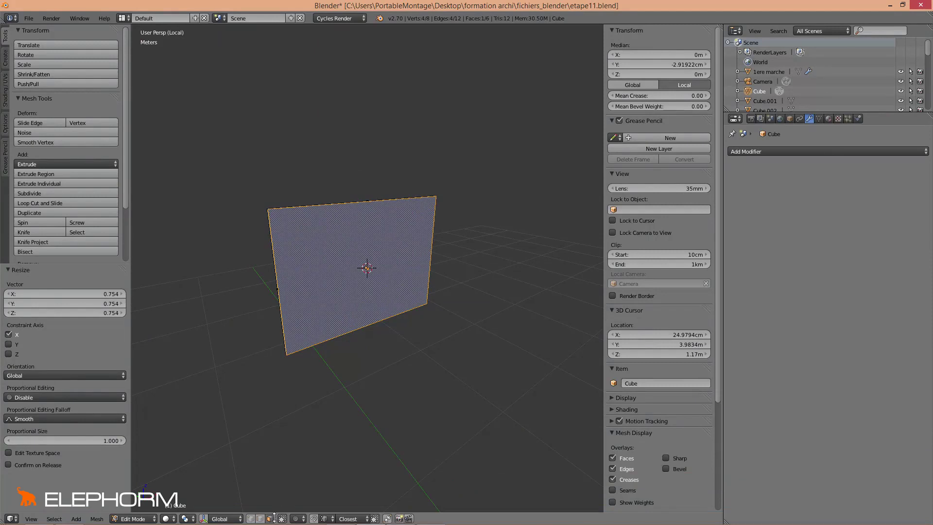
key(KP_1)
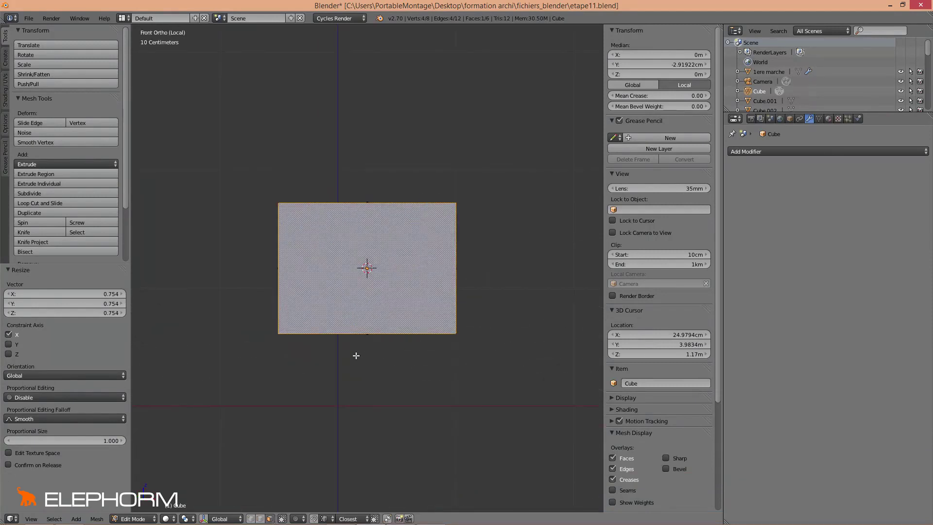
scroll(375, 348, up, 1)
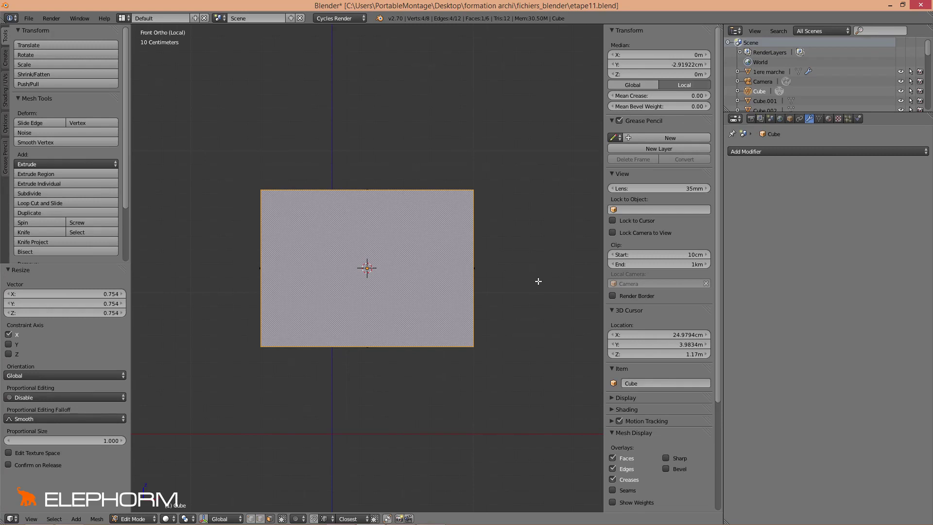
key(i)
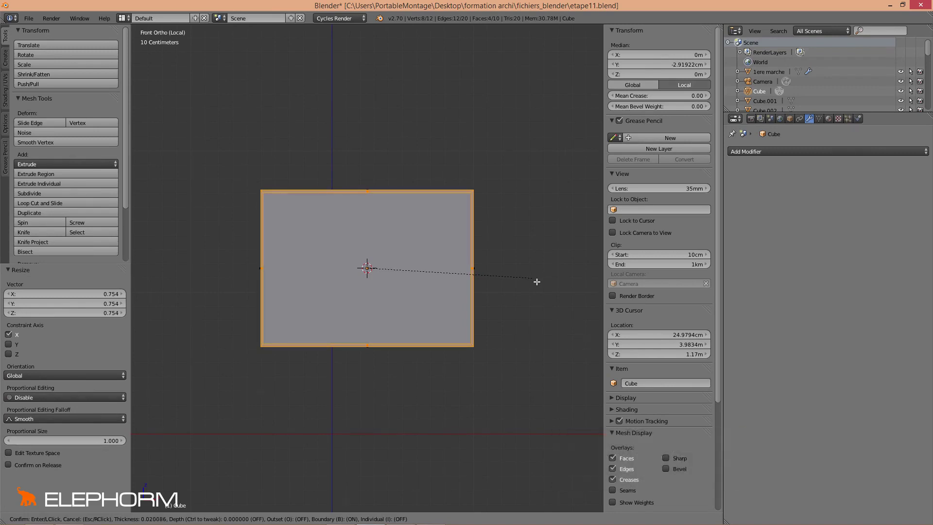
Confirm the thin 0.020 inset, then inset the inner face by 0.2108 for a wide border.
click(535, 282)
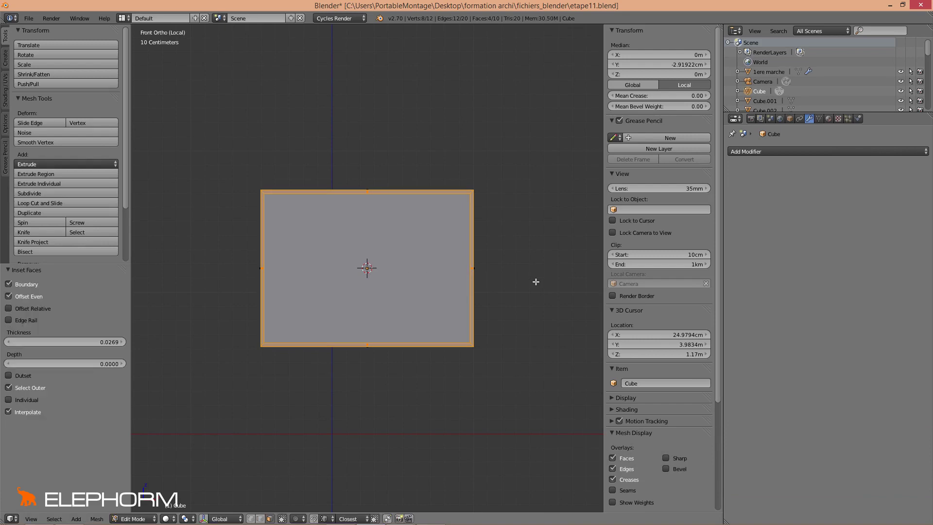
mouse_move(392, 282)
middle_down()
mouse_move(442, 305)
mouse_move(367, 298)
mouse_move(379, 284)
mouse_move(421, 298)
mouse_move(367, 289)
mouse_move(378, 265)
mouse_move(436, 285)
mouse_move(426, 275)
middle_up()
right_click(372, 280)
key(KP_1)
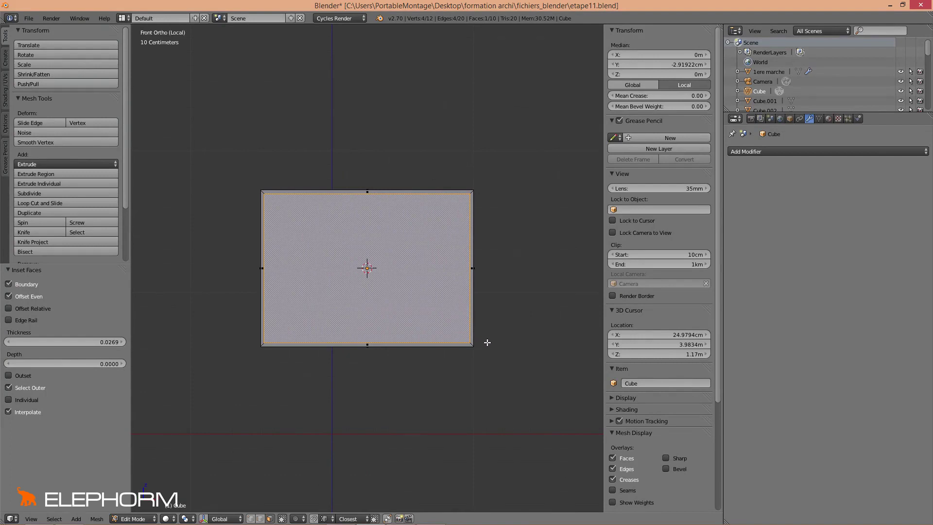
key(i)
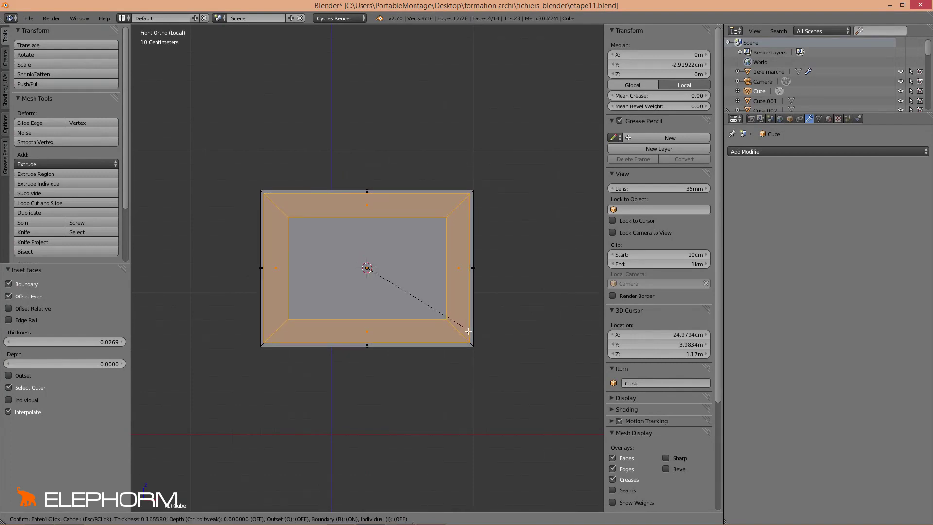
click(461, 329)
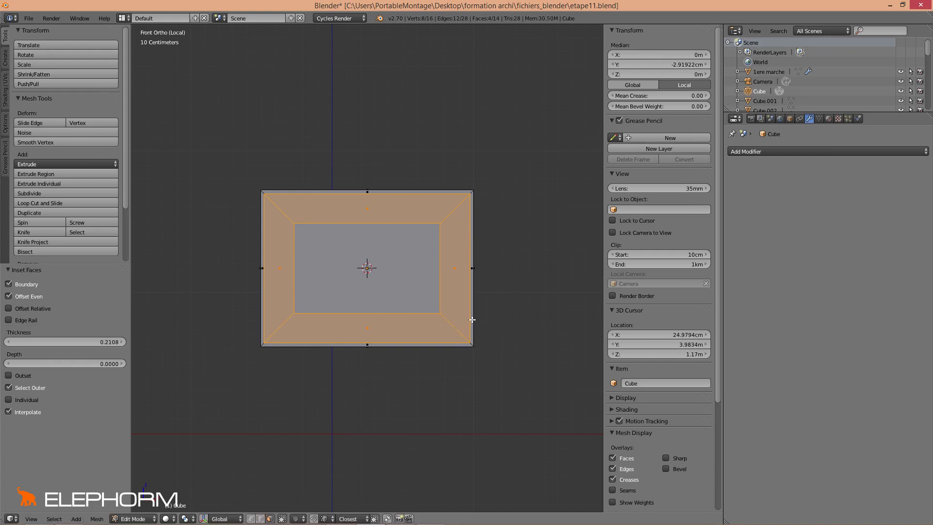
Select the four inner edges and scale the central face up by 1.013.
key(ctrl+Tab)
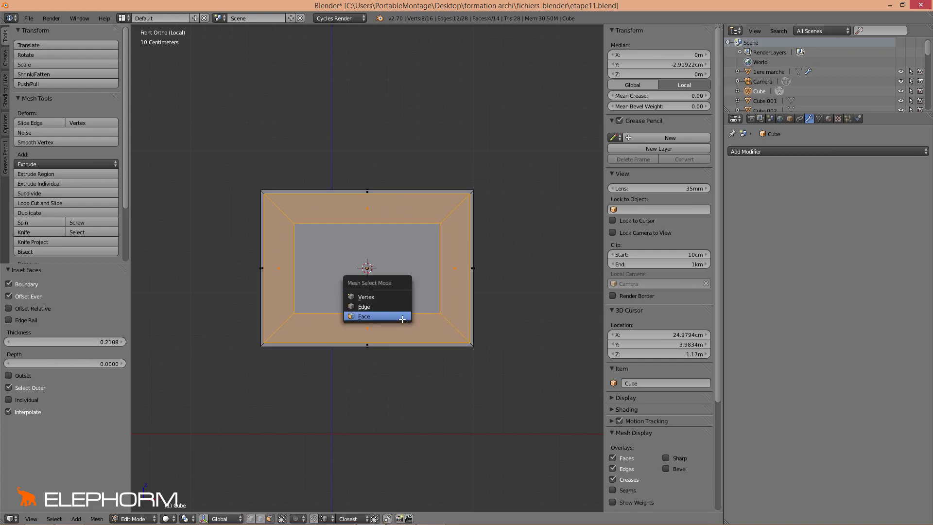
click(389, 306)
right_click(389, 314)
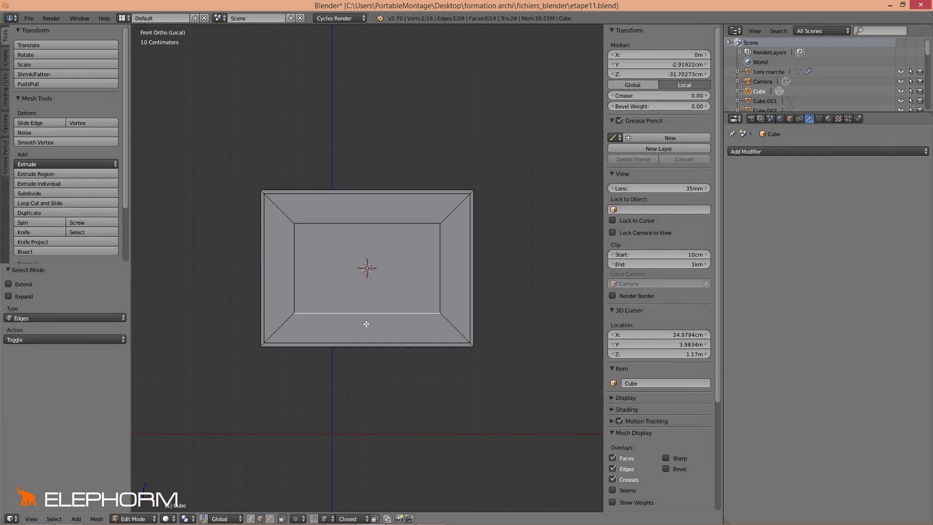
shift+right_click(440, 291)
shift+right_click(401, 224)
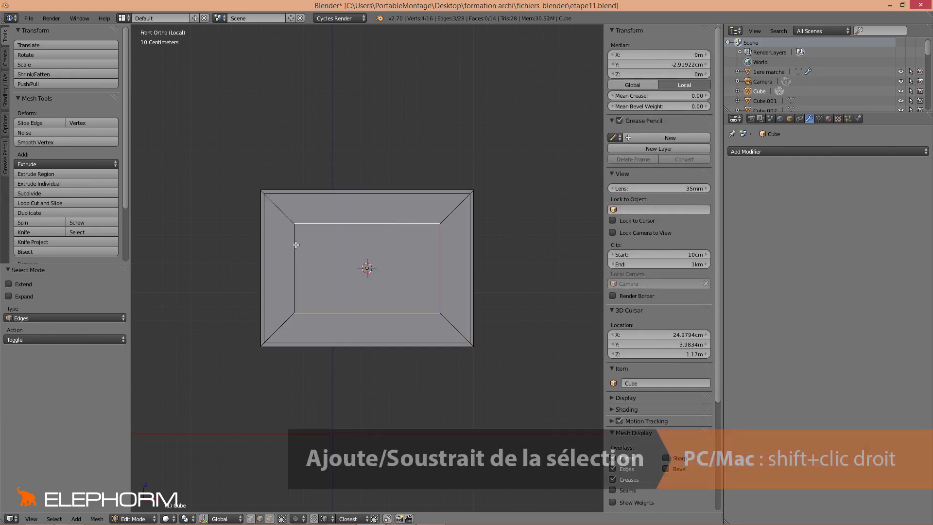
shift+right_click(294, 245)
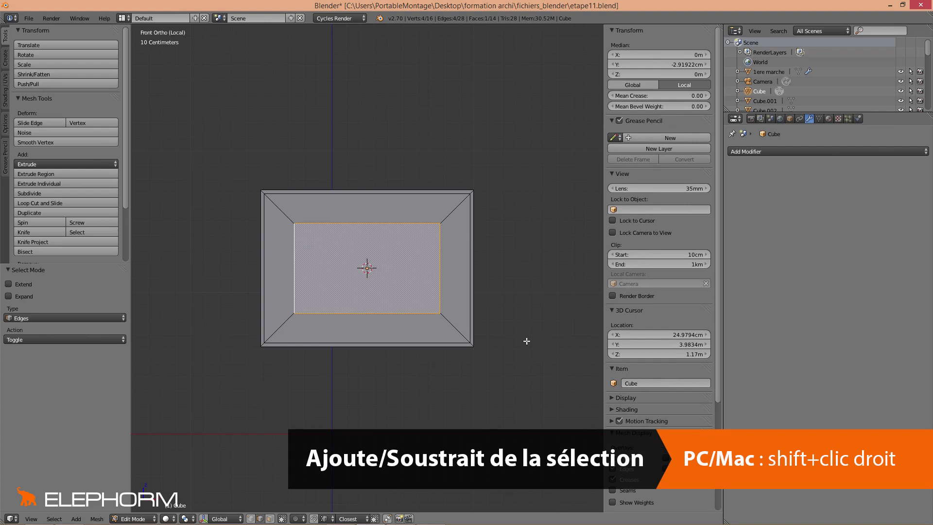
key(s)
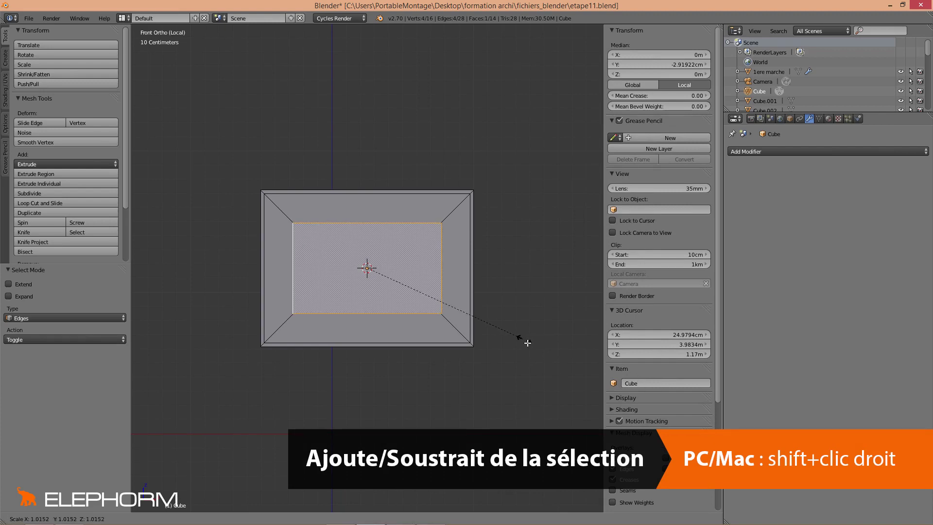
click(524, 340)
Inset the central face by 0.0113 for a thin lip, then reselect it in face mode.
mouse_move(414, 332)
middle_down()
mouse_move(427, 307)
mouse_move(457, 313)
mouse_move(442, 347)
middle_up()
key(i)
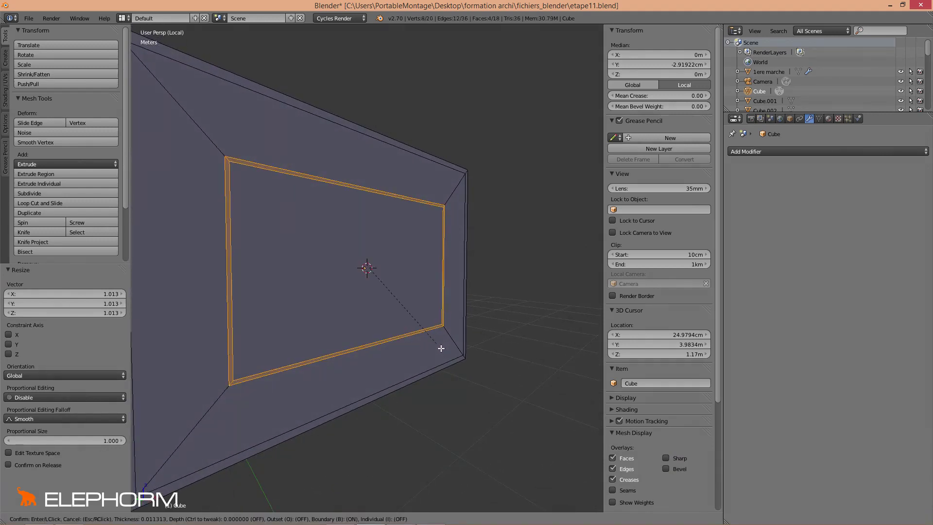
click(440, 348)
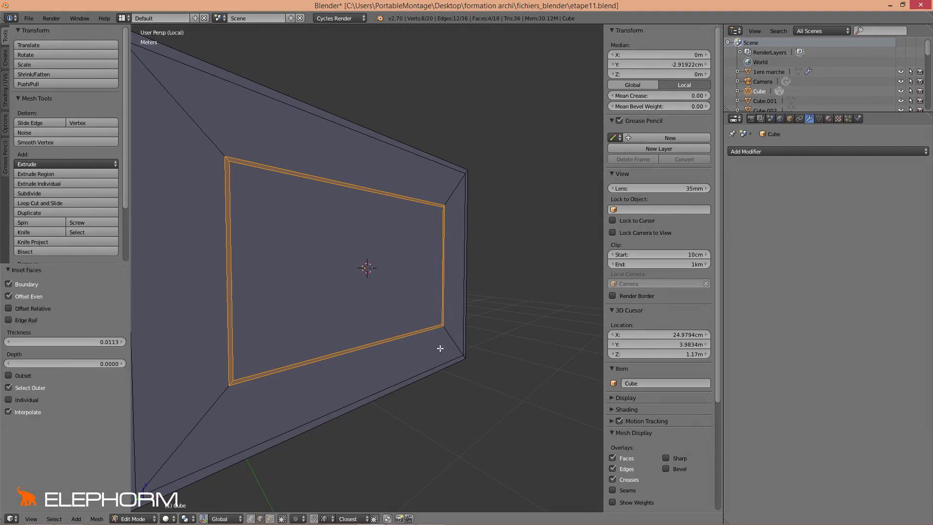
key(ctrl+Tab)
click(406, 347)
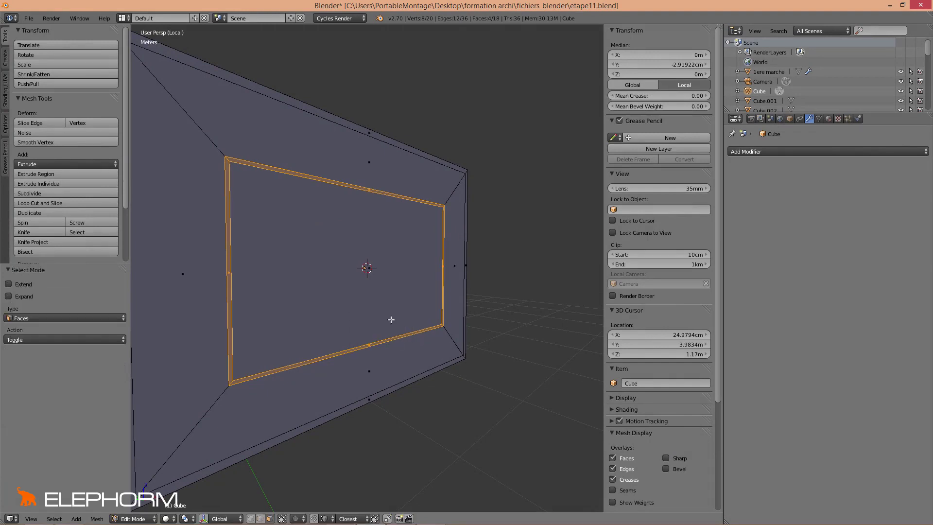
right_click(372, 280)
Push the inner face 7.045 mm back along Y and check the recess in Object Mode.
middle_drag(380, 292, 402, 313)
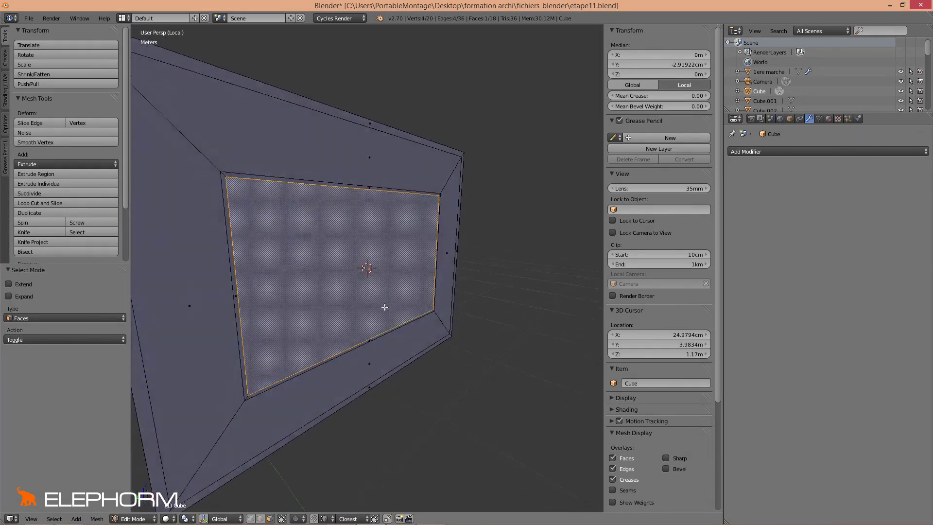
scroll(410, 316, up, 1)
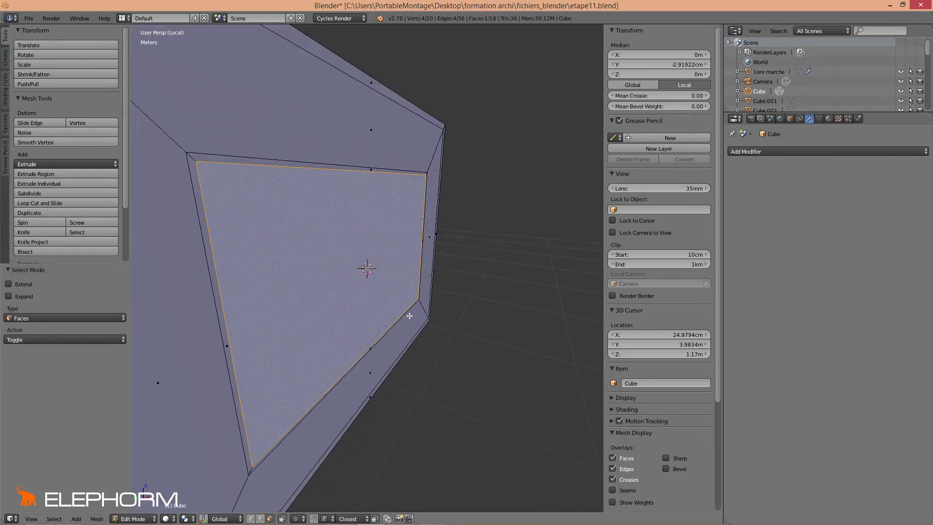
key(g)
key(y)
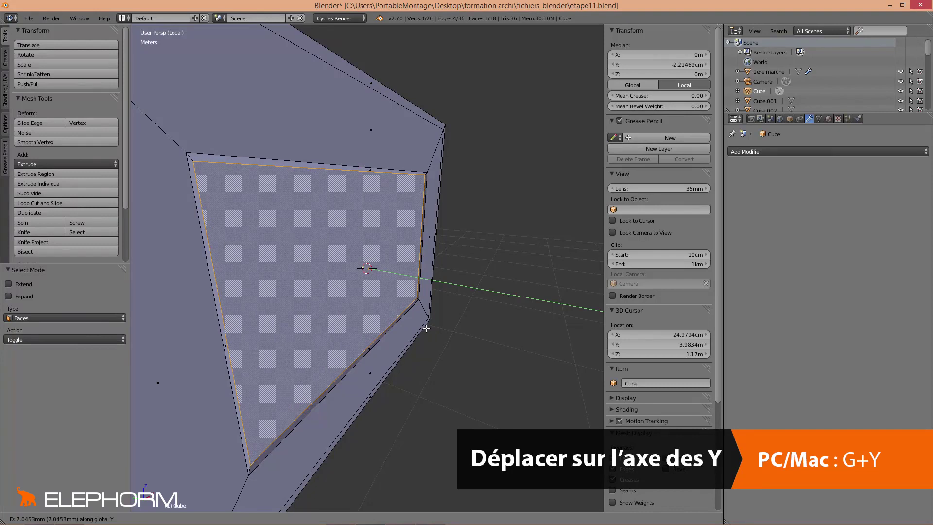
click(426, 328)
scroll(427, 329, down, 5)
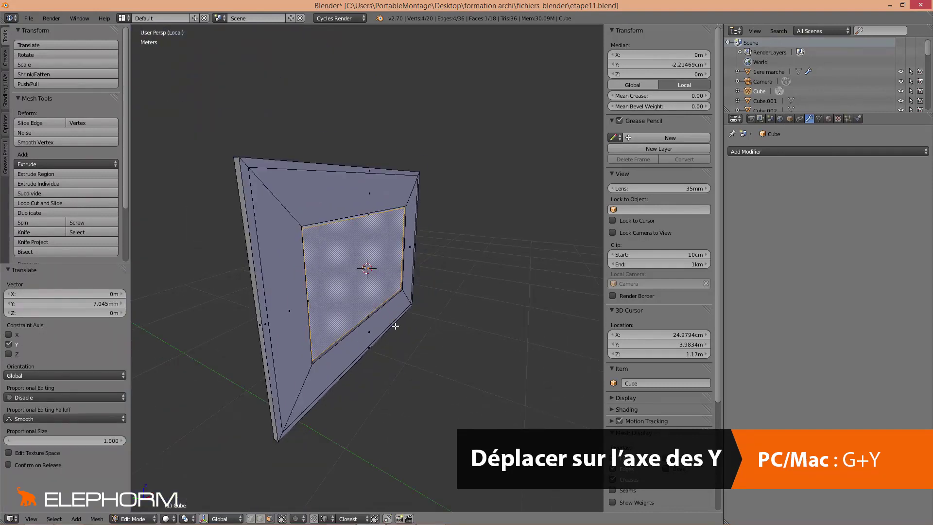
middle_drag(426, 329, 318, 299)
key(Tab)
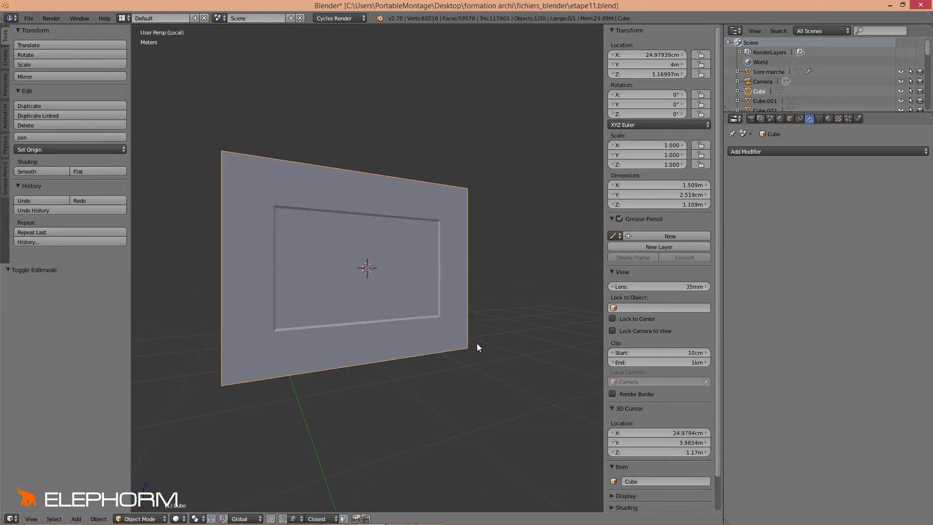
middle_drag(284, 355, 329, 377)
In Edit Mode, select the frame's four thin outer edge faces: left, top, bottom and right.
key(Tab)
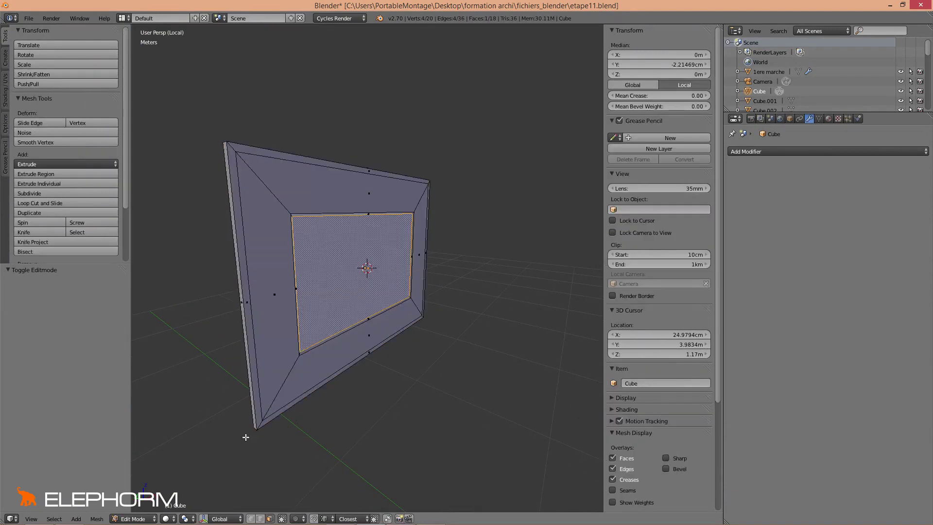
middle_drag(245, 436, 287, 425)
right_click(265, 289)
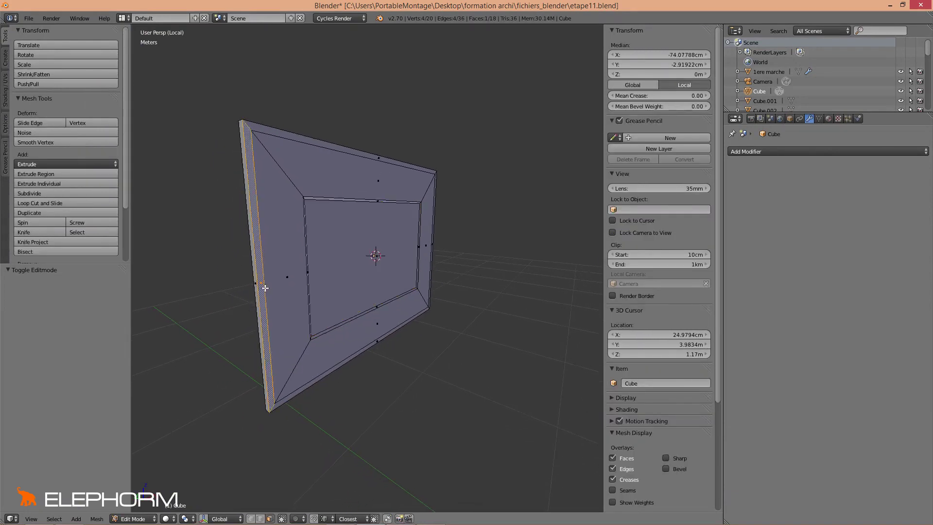
right_click(384, 162)
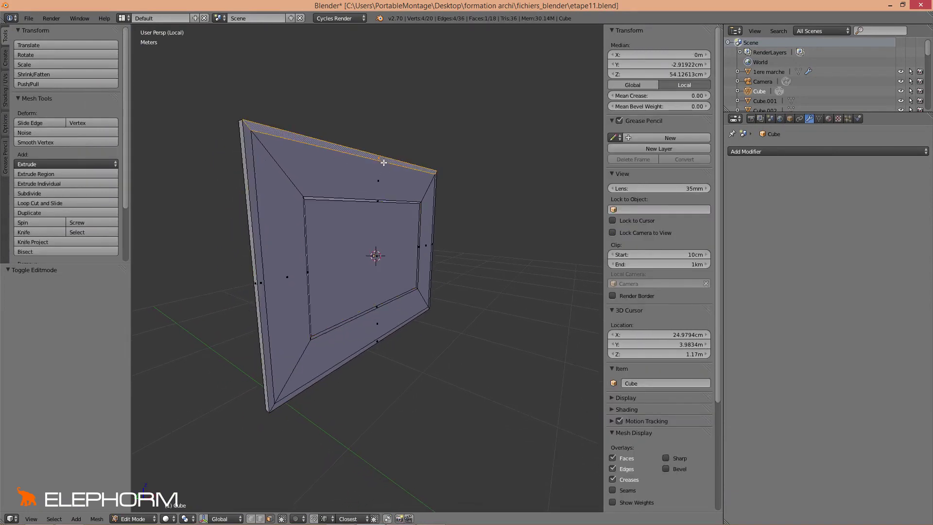
shift+right_click(263, 282)
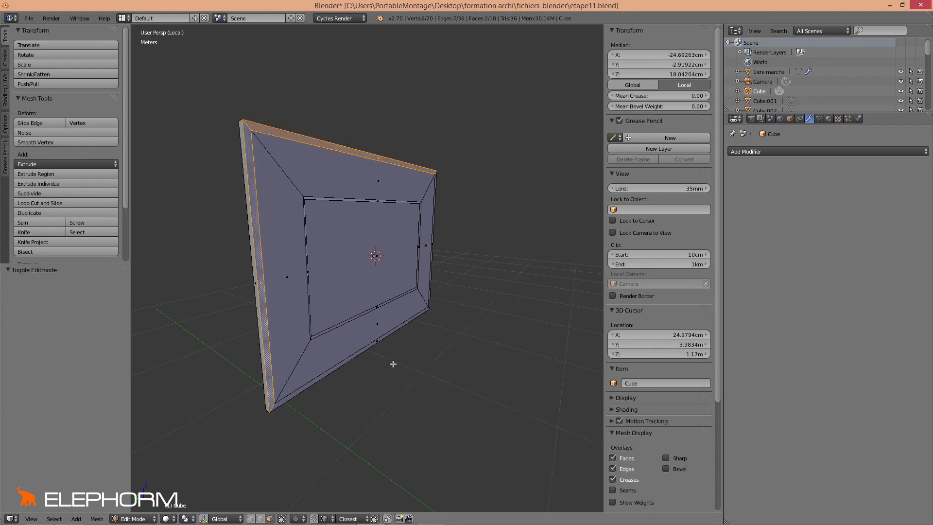
shift+right_click(381, 345)
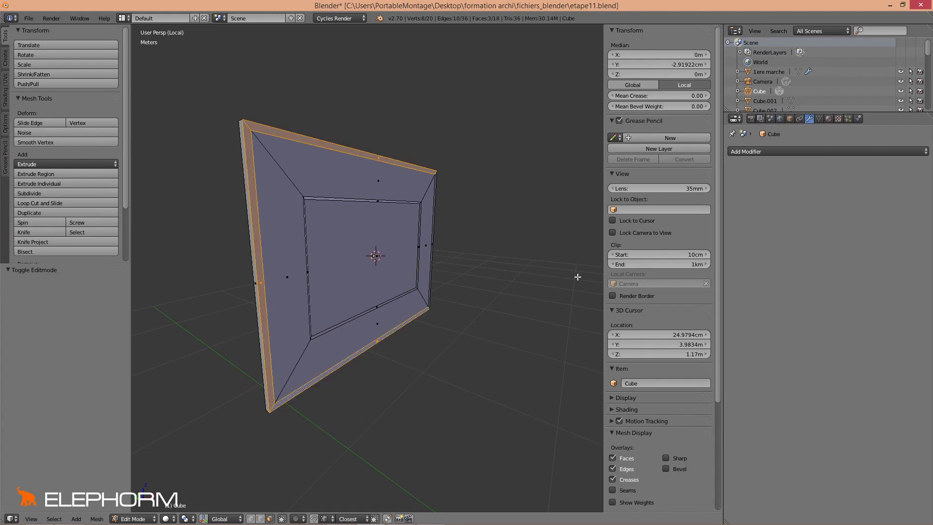
mouse_move(578, 277)
middle_down()
mouse_move(441, 274)
mouse_move(525, 296)
mouse_move(414, 323)
mouse_move(339, 360)
middle_up()
shift+right_click(516, 285)
scroll(339, 361, up, 2)
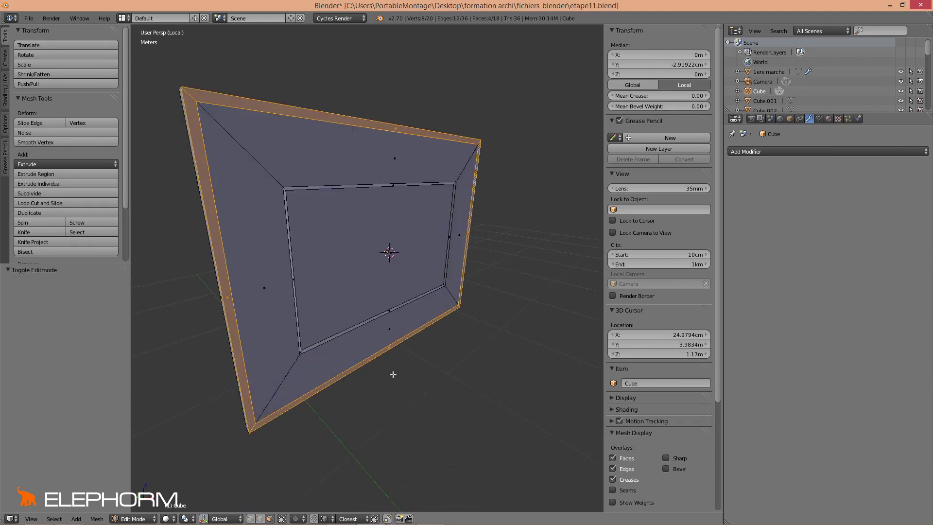
Extrude the four edge faces about 2.6 cm along their normal to form a raised rim.
key(e)
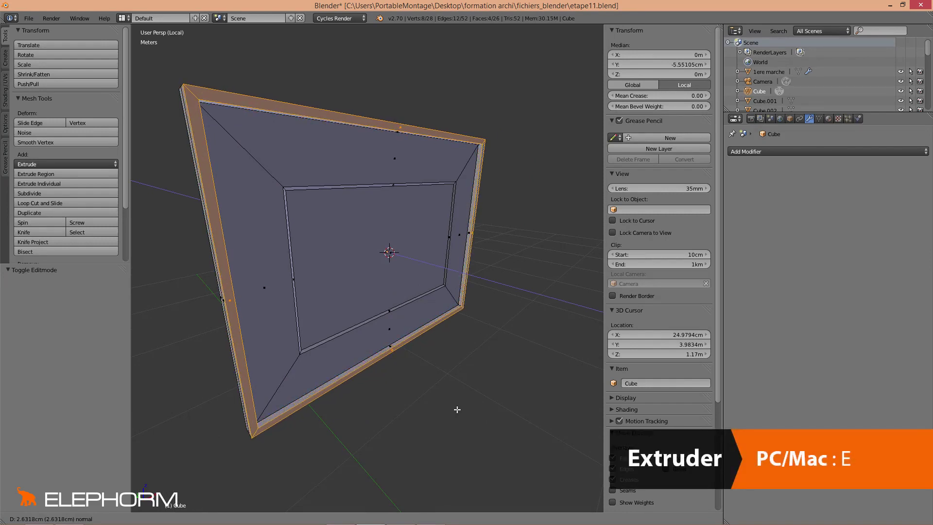
click(457, 409)
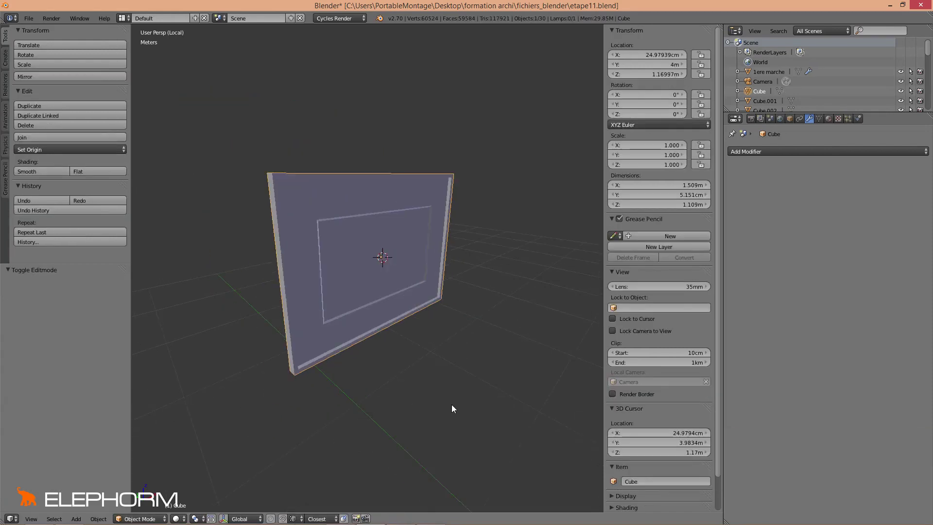
mouse_move(451, 404)
middle_down()
mouse_move(386, 336)
mouse_move(433, 341)
mouse_move(442, 377)
mouse_move(400, 377)
mouse_move(469, 369)
mouse_move(370, 363)
mouse_move(424, 345)
mouse_move(396, 352)
middle_up()
scroll(415, 359, up, 5)
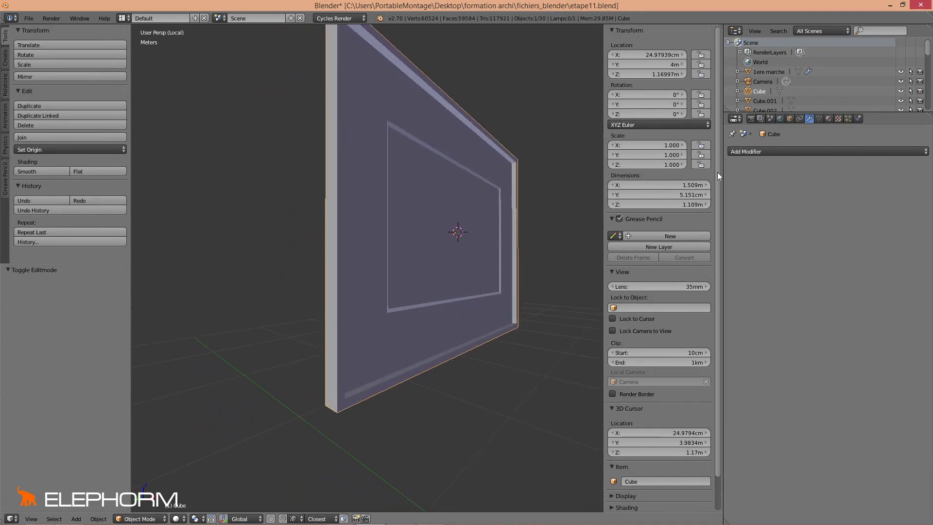
Add a Bevel modifier with 2mm width, 5 segments and the Angle limit method.
click(755, 150)
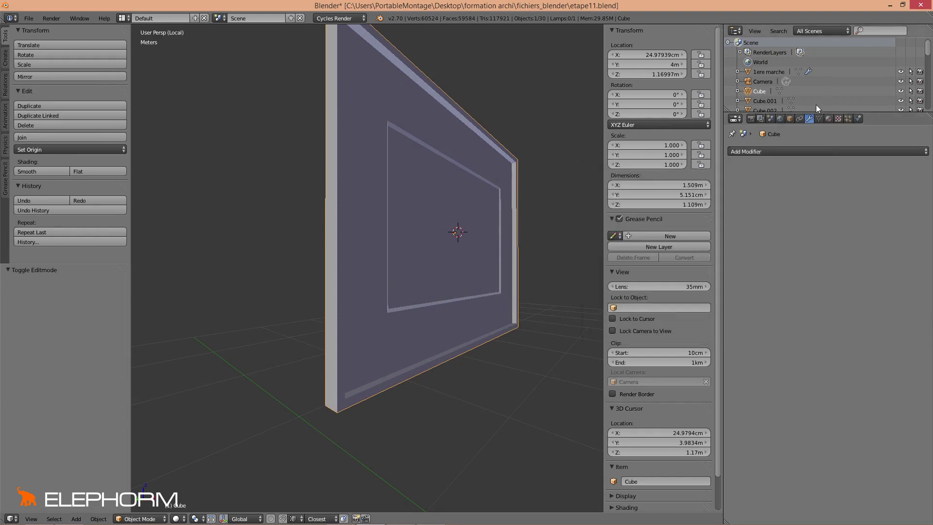
click(766, 152)
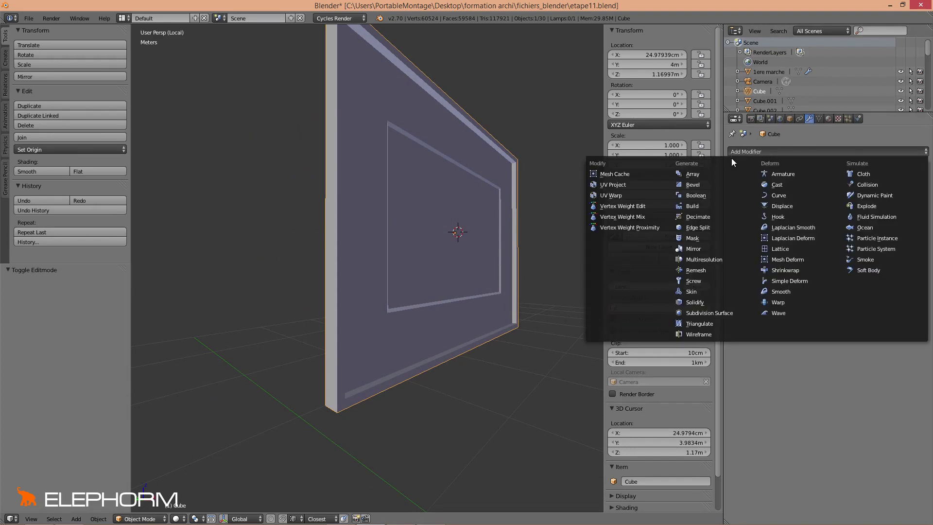
click(711, 184)
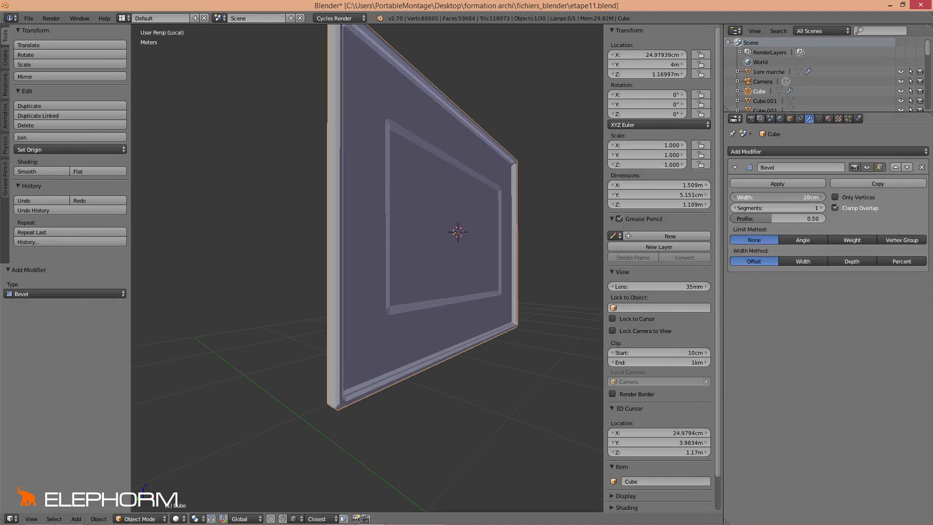
drag(807, 197, 800, 195)
click(800, 195)
text(0)
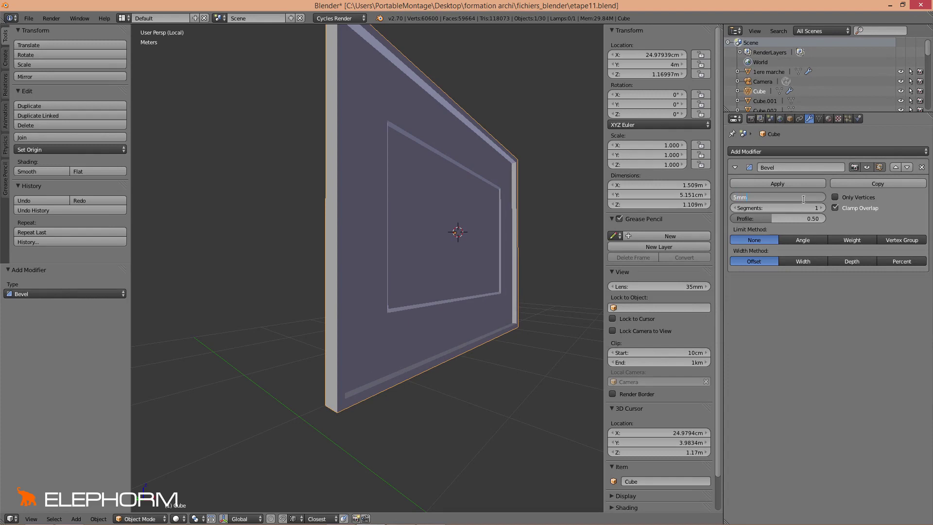
key(Return)
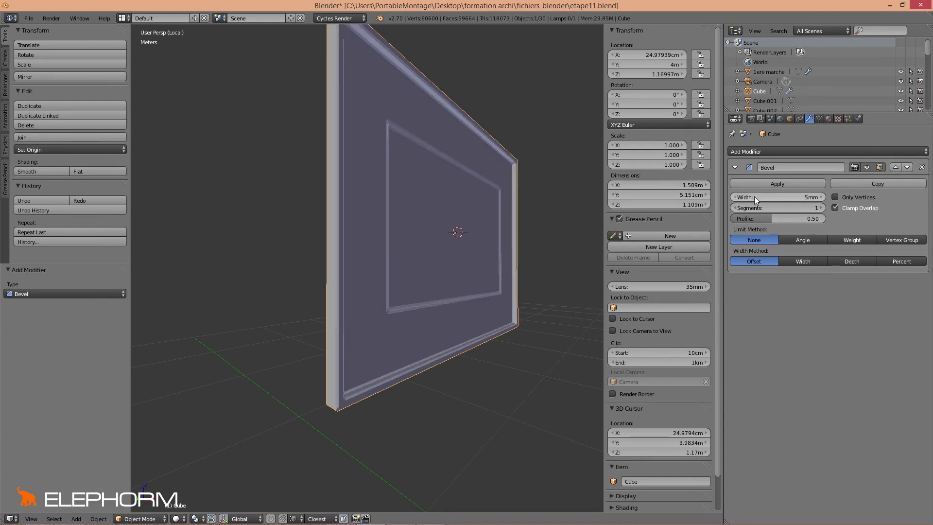
click(754, 197)
text(2)
text(mm)
key(Return)
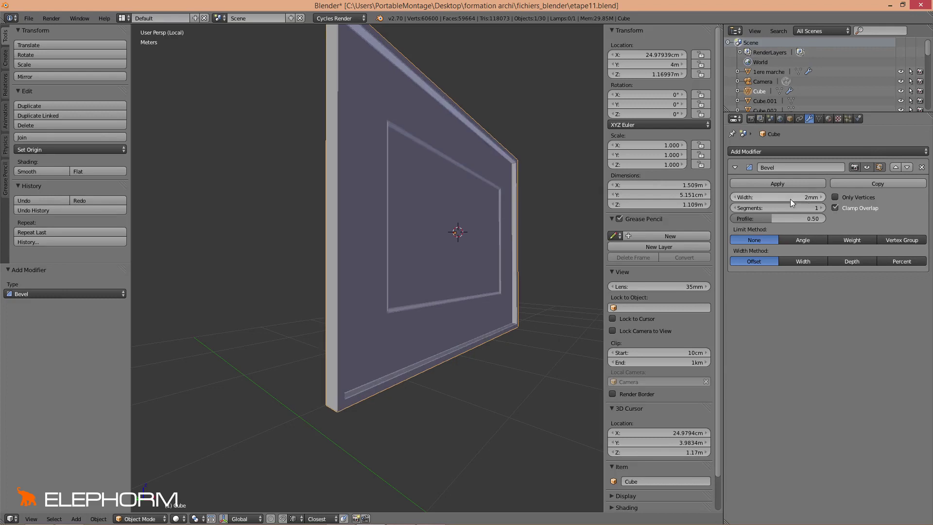
click(819, 208)
click(820, 208)
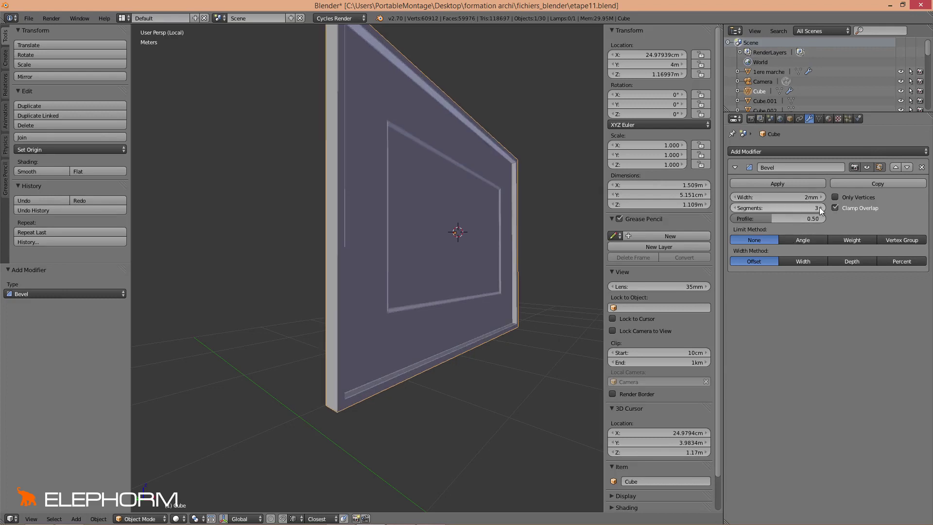
click(819, 207)
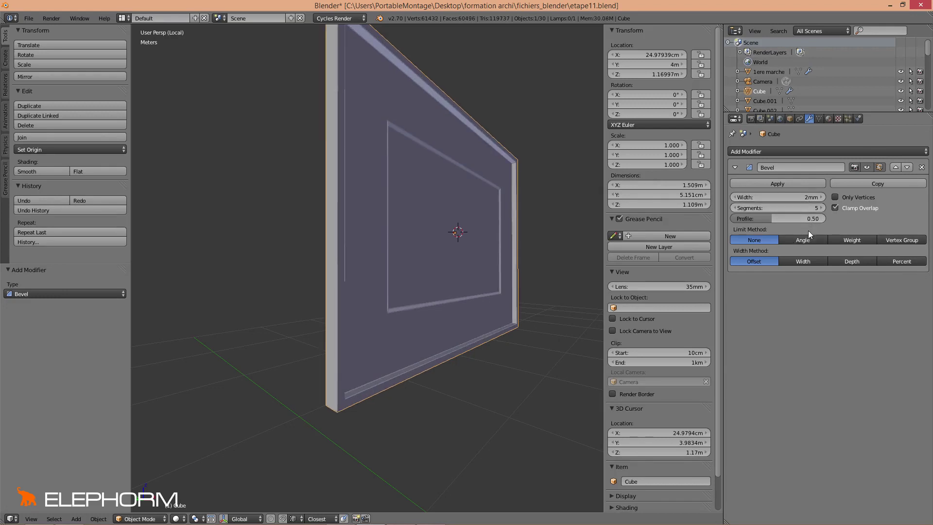
click(800, 240)
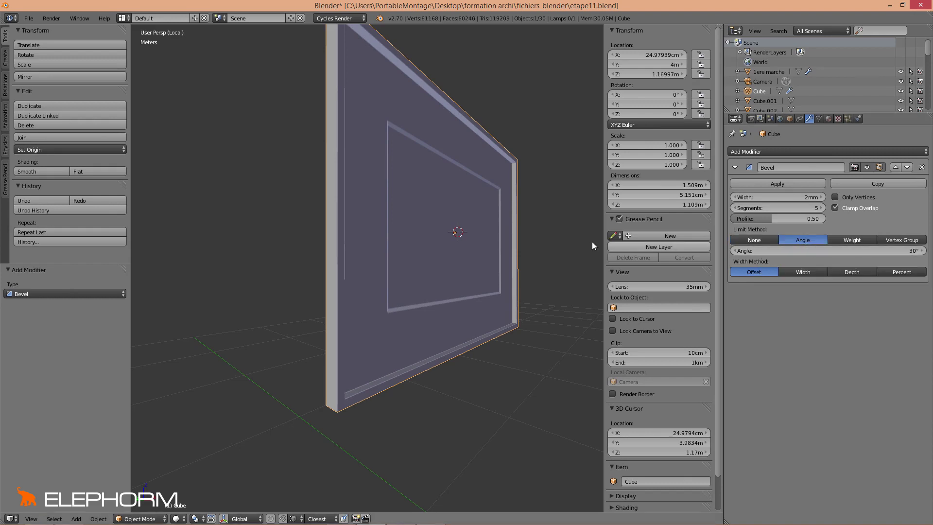
View the panel from the front, leave local view and switch to wireframe.
middle_drag(592, 241, 517, 256)
scroll(462, 261, up, 3)
middle_drag(462, 261, 474, 264)
scroll(438, 258, down, 2)
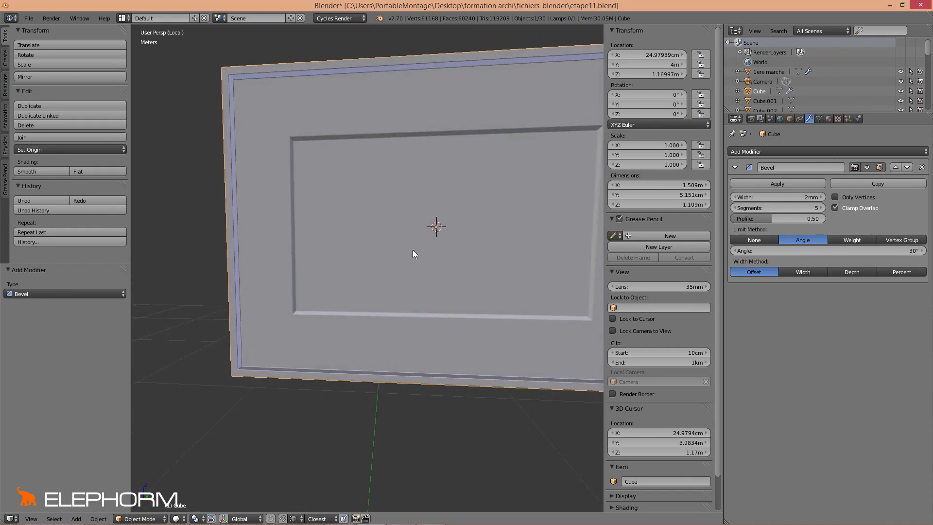
scroll(389, 251, down, 3)
mouse_move(381, 250)
middle_down()
mouse_move(452, 244)
mouse_move(408, 232)
mouse_move(512, 236)
mouse_move(465, 225)
mouse_move(446, 242)
mouse_move(407, 210)
mouse_move(421, 233)
middle_up()
scroll(447, 242, down, 2)
key(KP_1)
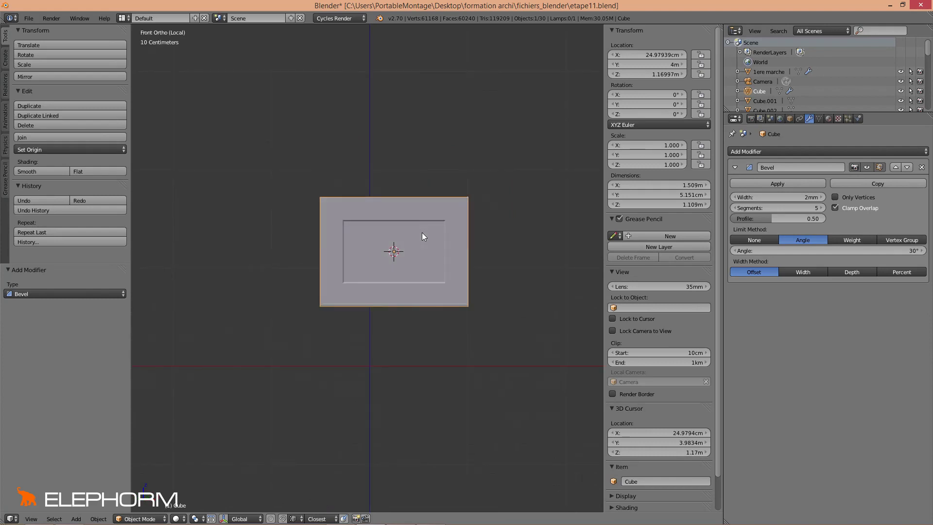
key(KP_Divide)
key(z)
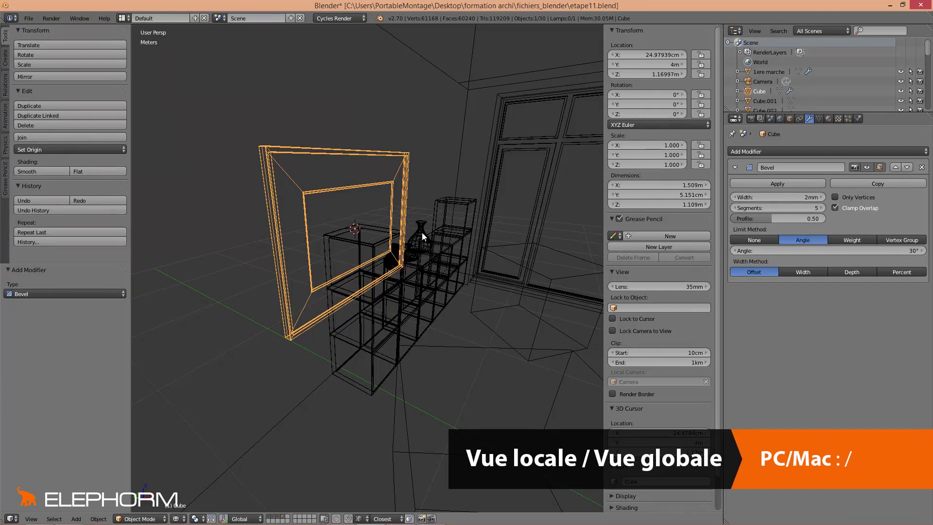
Move the panel up above the shelving and scale it down to 0.863.
key(KP_1)
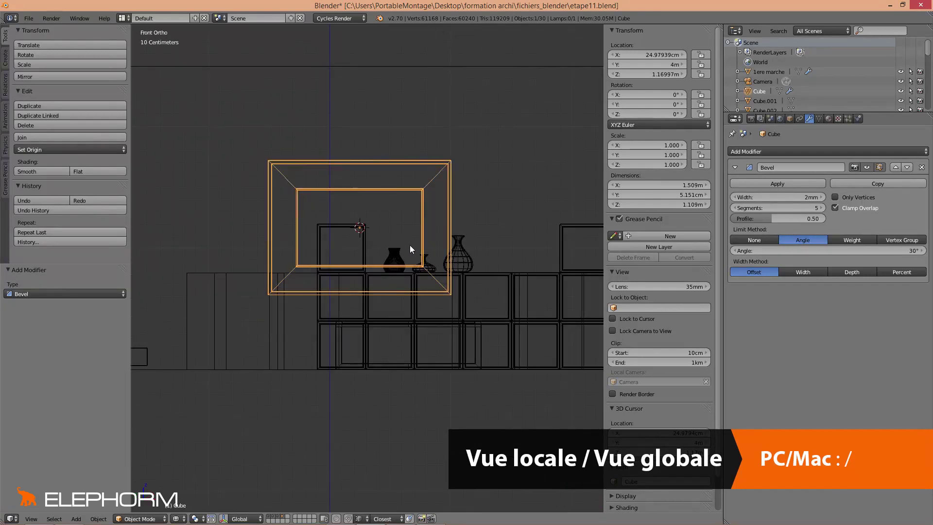
key(g)
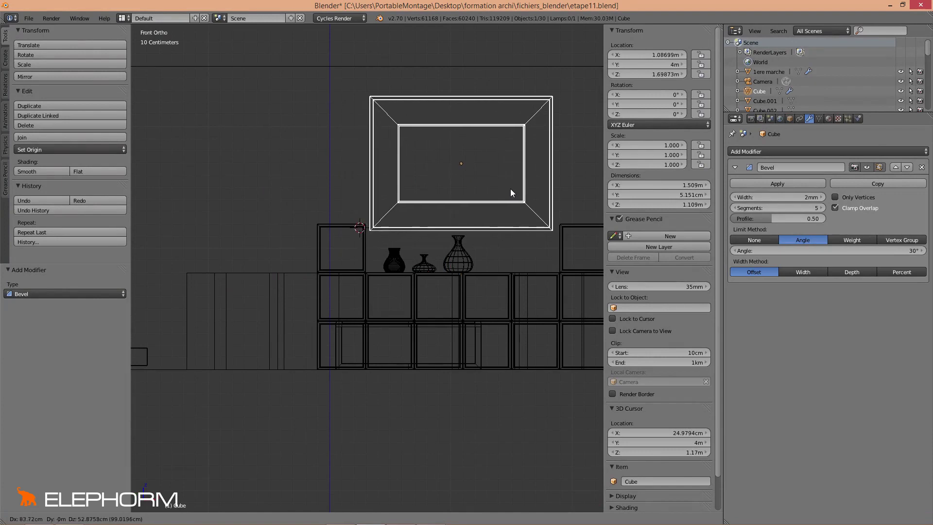
click(512, 189)
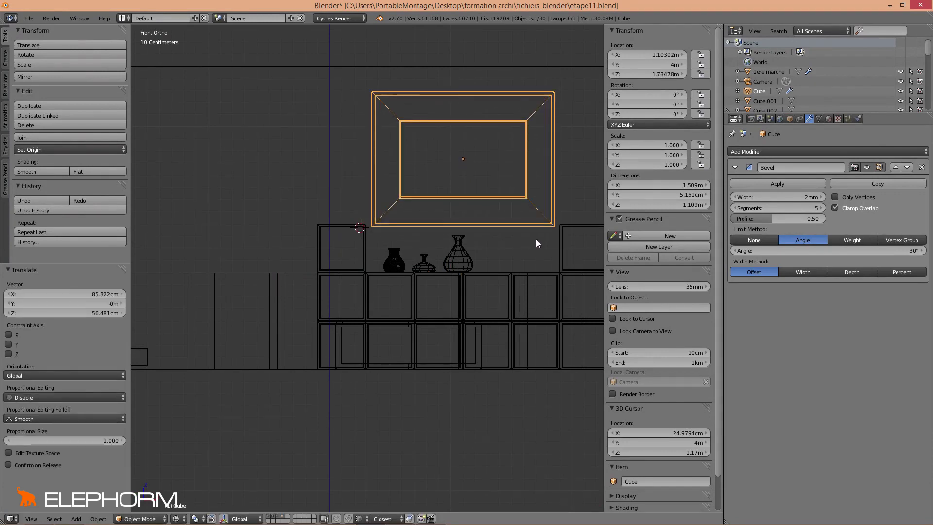
key(s)
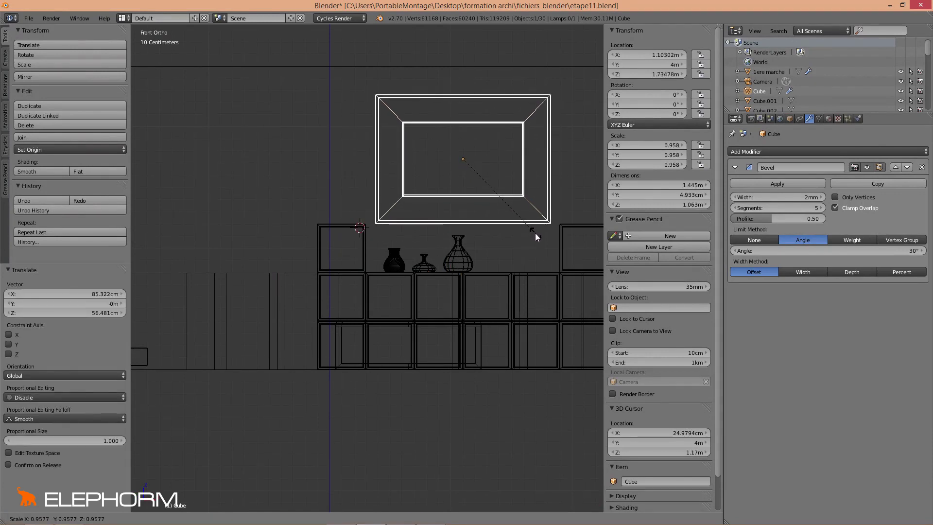
click(530, 228)
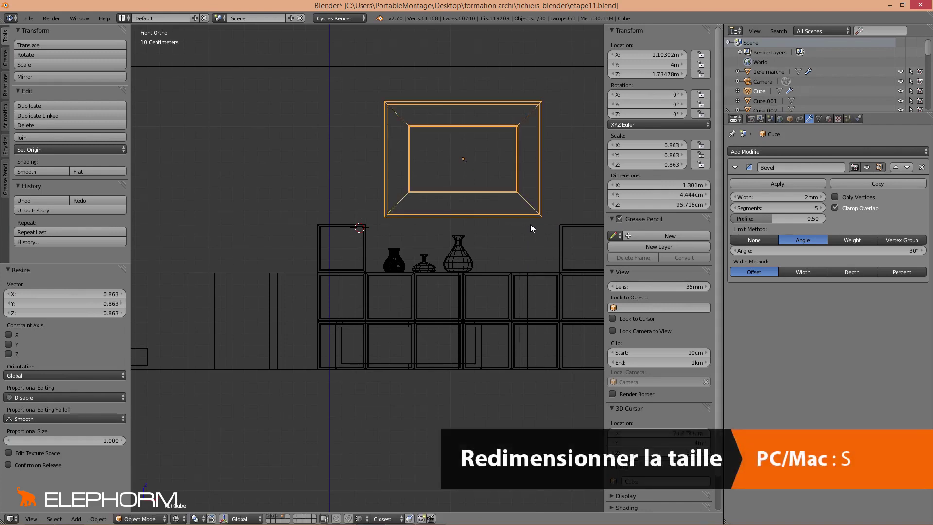
Apply rotation and scale so the panel's scale reads 1.
key(ctrl+a)
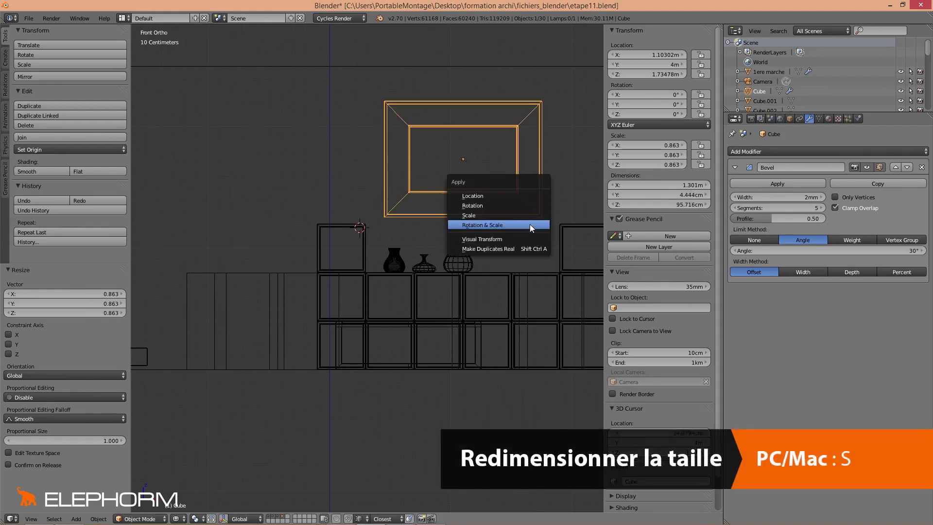
click(530, 224)
scroll(501, 229, up, 1)
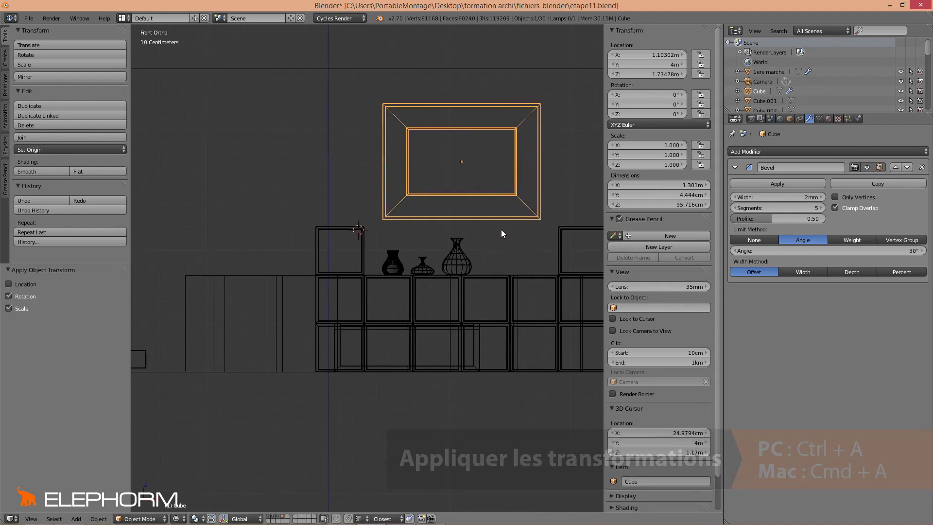
scroll(477, 250, up, 1)
scroll(452, 237, up, 2)
scroll(340, 202, up, 2)
scroll(358, 306, up, 2)
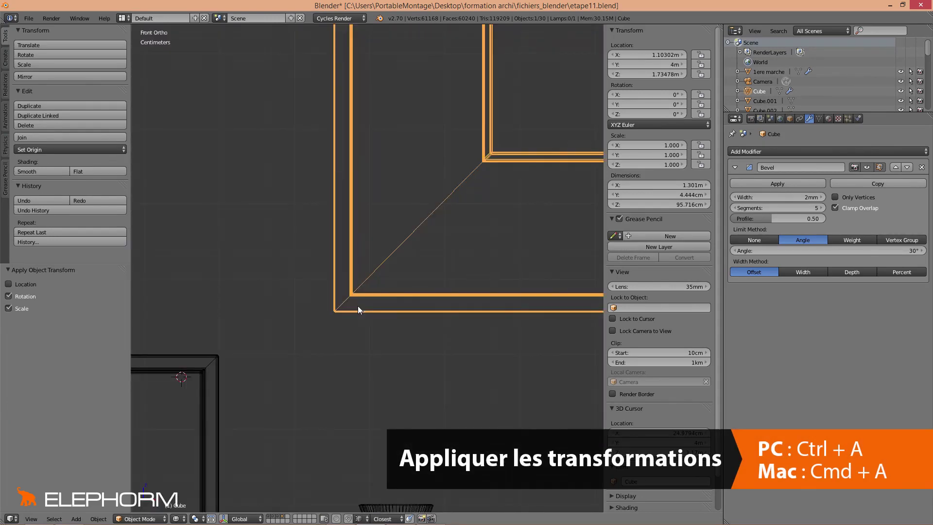
Inspect the frame's bevel in solid shading, then return to the front view.
middle_drag(357, 305, 360, 305)
key(z)
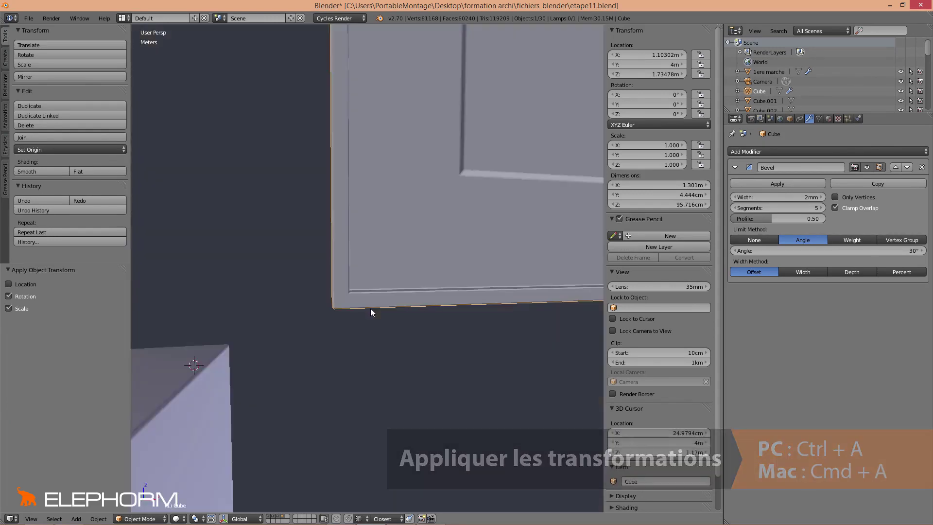
scroll(372, 307, down, 4)
scroll(425, 319, down, 3)
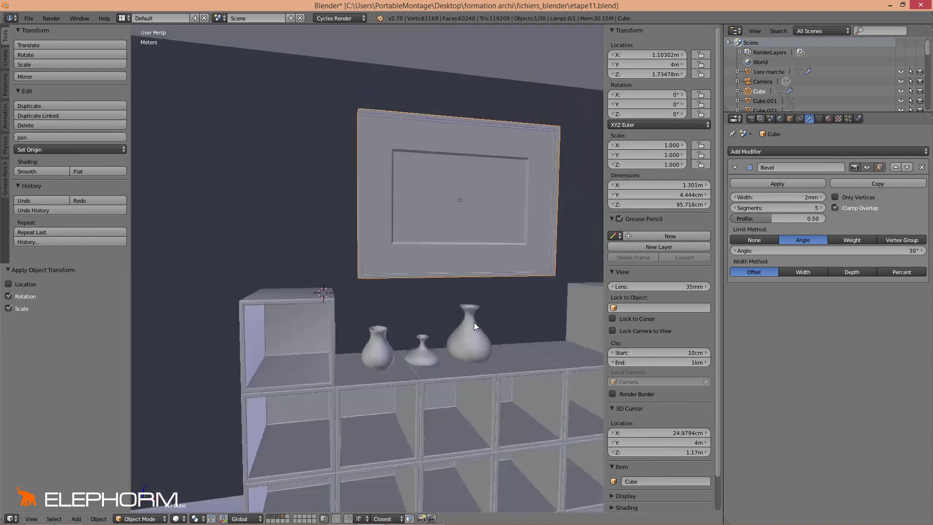
key(KP_1)
In wireframe, lower the frame panel about 9.18 cm along Z.
key(z)
key(g)
key(z)
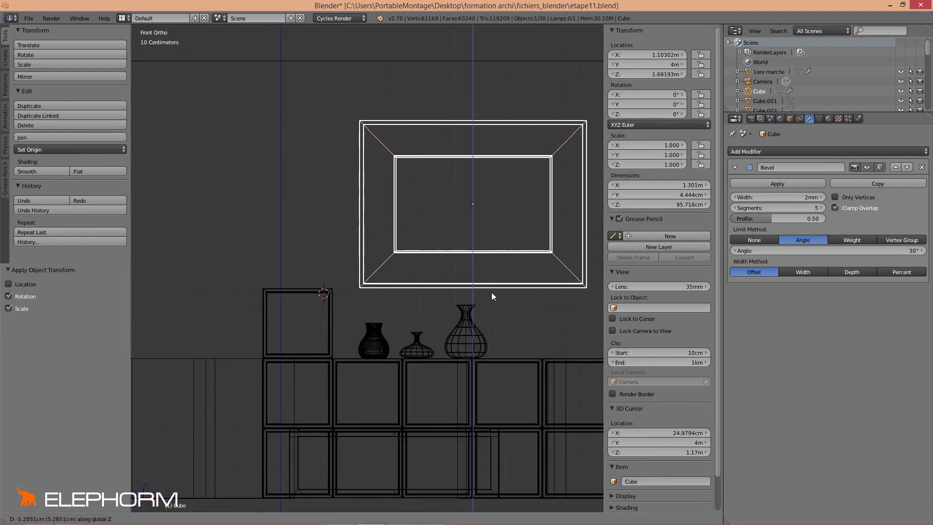
click(491, 297)
scroll(486, 299, down, 5)
scroll(450, 299, up, 1)
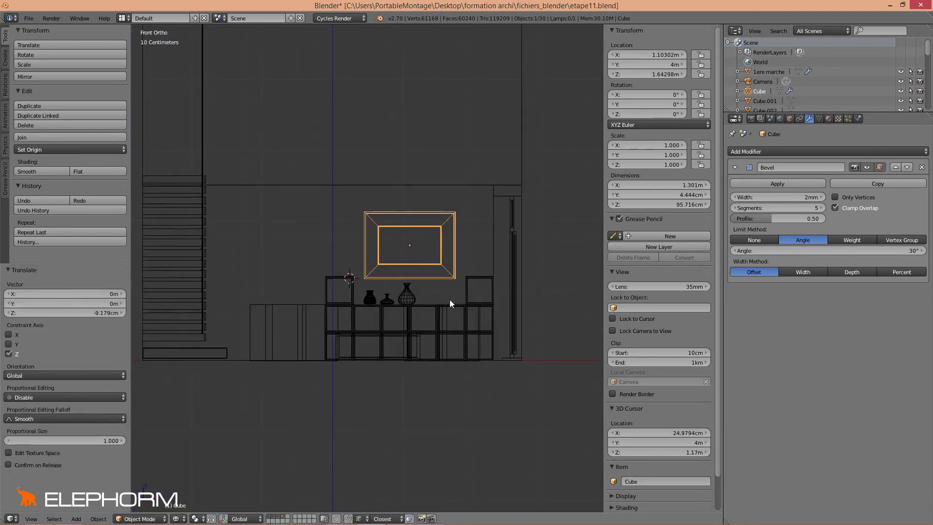
scroll(474, 304, up, 2)
Orbit in solid shading to judge placement, then return to the front view near the staircase.
key(z)
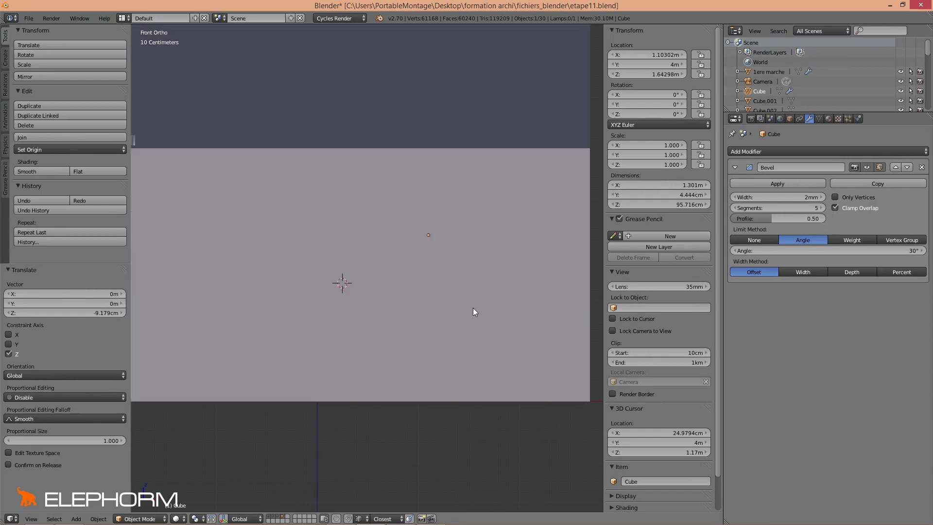
mouse_move(474, 307)
middle_down()
mouse_move(486, 308)
mouse_move(473, 308)
mouse_move(481, 298)
mouse_move(466, 310)
mouse_move(419, 313)
mouse_move(518, 316)
mouse_move(500, 317)
middle_up()
key(KP_1)
key(z)
scroll(453, 308, up, 1)
scroll(488, 302, down, 1)
scroll(455, 290, up, 1)
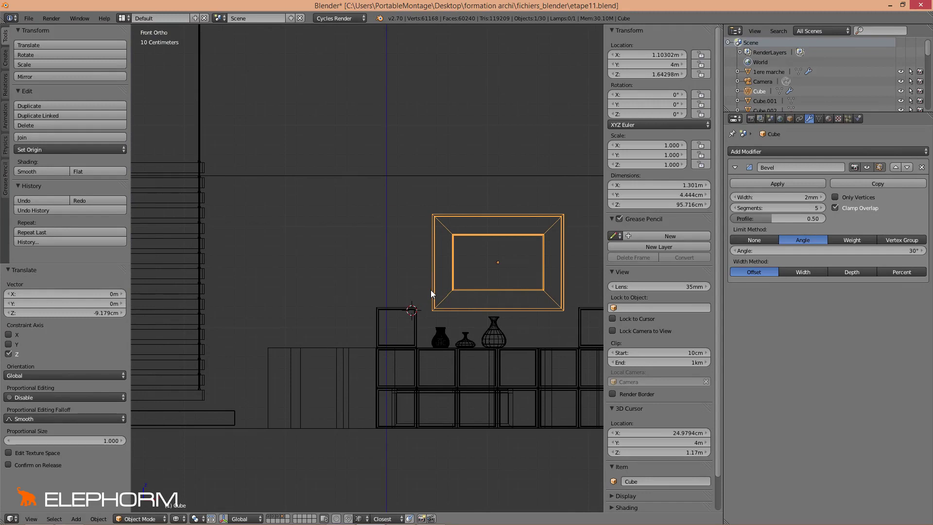
key(KP_1)
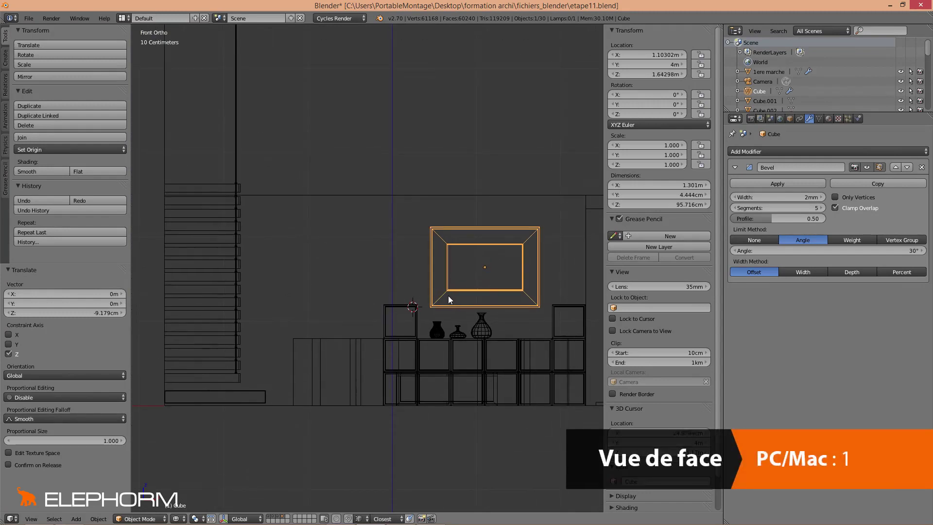
shift+middle_drag(447, 293, 437, 313)
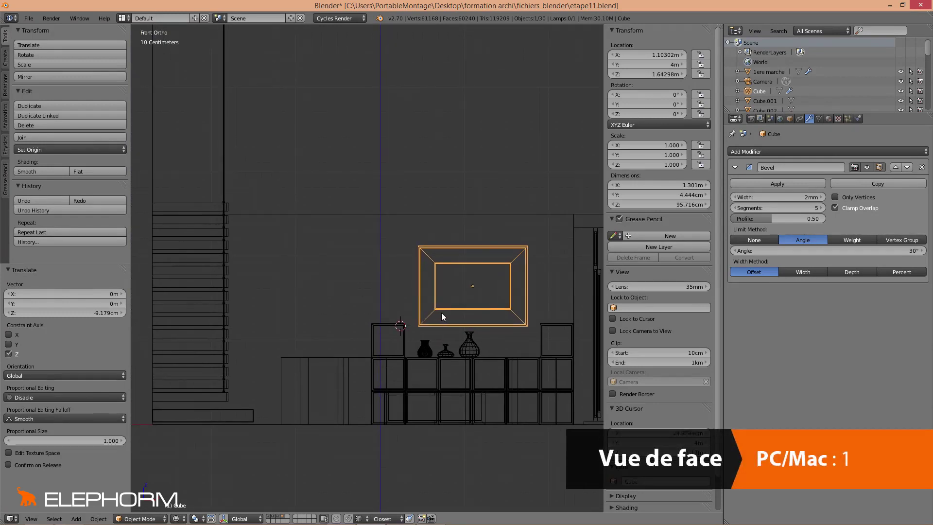
Duplicate the frame panel and slide the copy along X beside the staircase.
key(shift+d)
key(x)
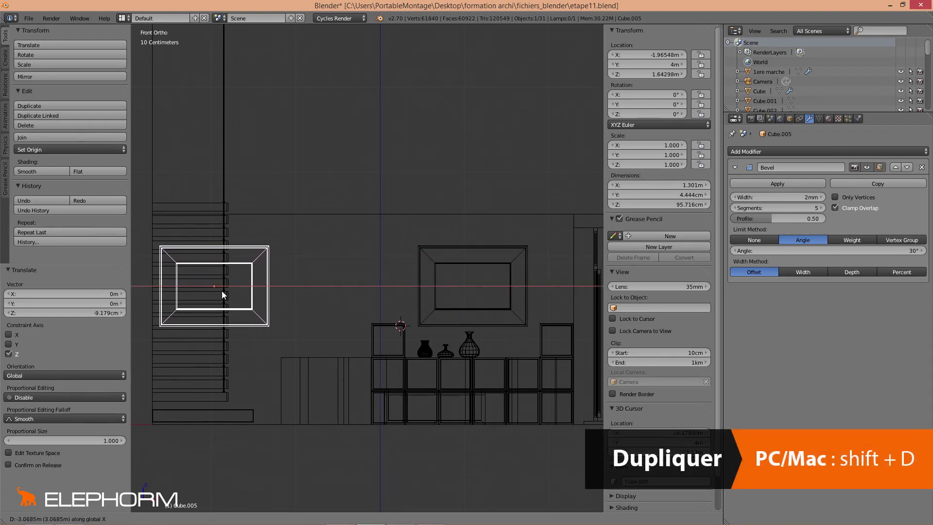
click(222, 291)
Narrow the copy by moving its right-side vertices −57.679 cm along X.
key(Tab)
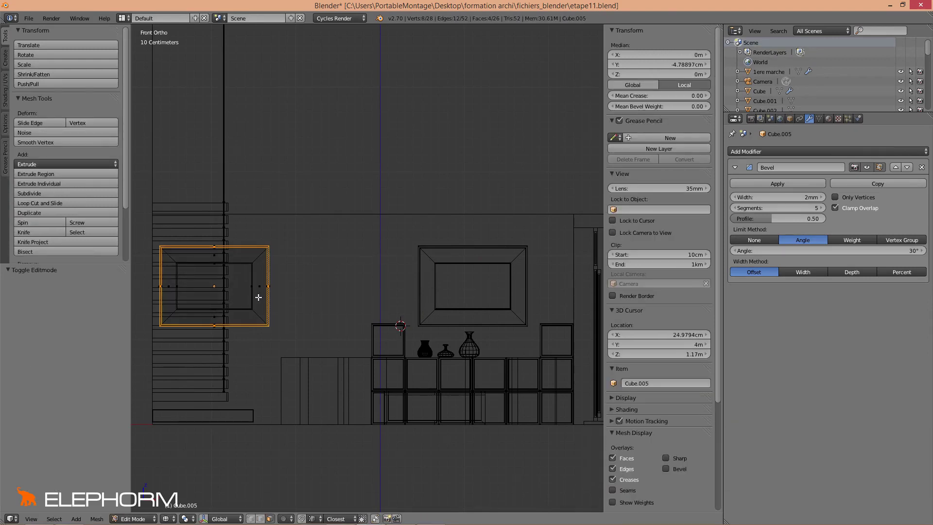
key(ctrl+Tab)
click(252, 275)
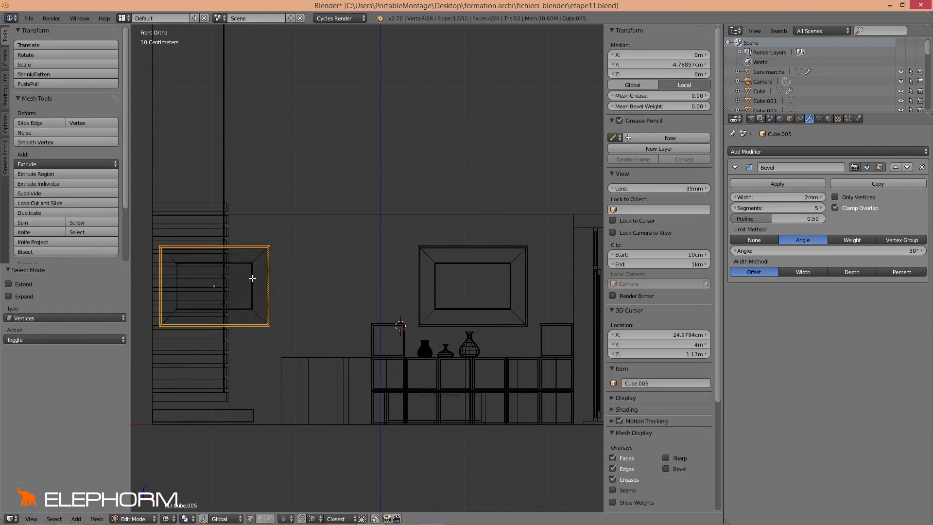
right_click(252, 271)
key(c)
mouse_move(253, 267)
mouse_down()
mouse_move(262, 261)
mouse_move(263, 318)
mouse_up()
key(Escape)
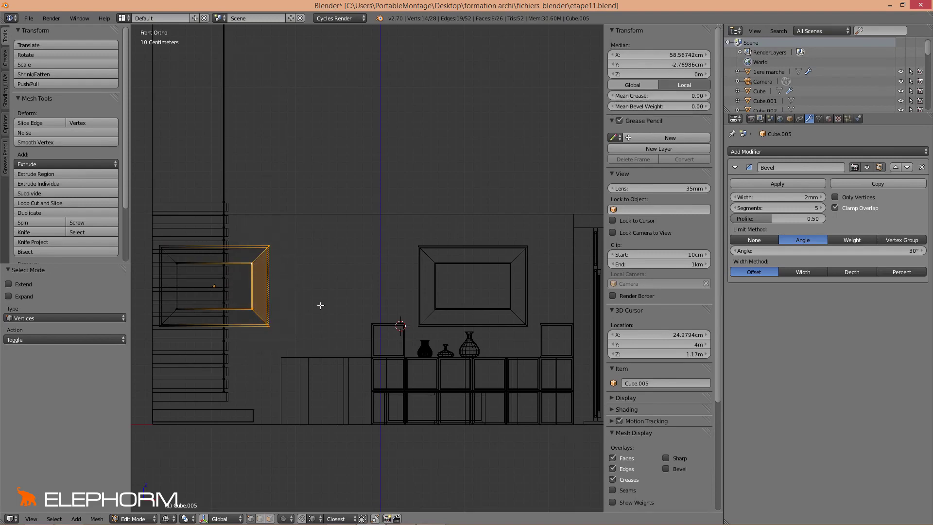
key(g)
key(x)
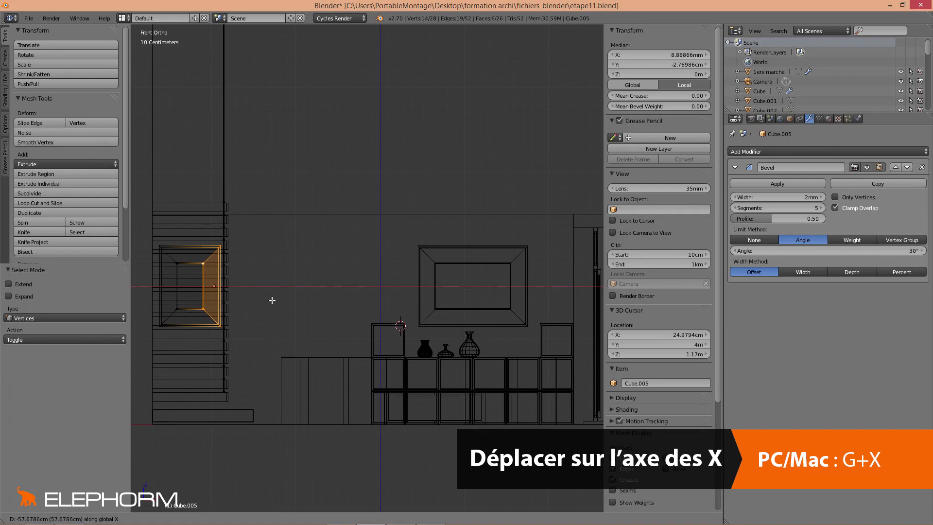
click(272, 300)
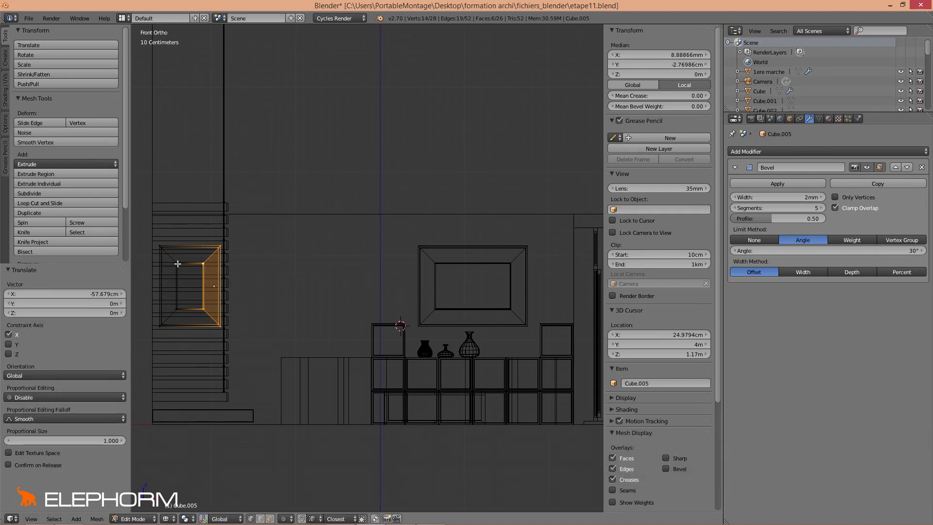
key(Tab)
Return the narrow Cube.005 panel to Object Mode and view both frames in solid shading.
key(Tab)
middle_drag(207, 326, 287, 334)
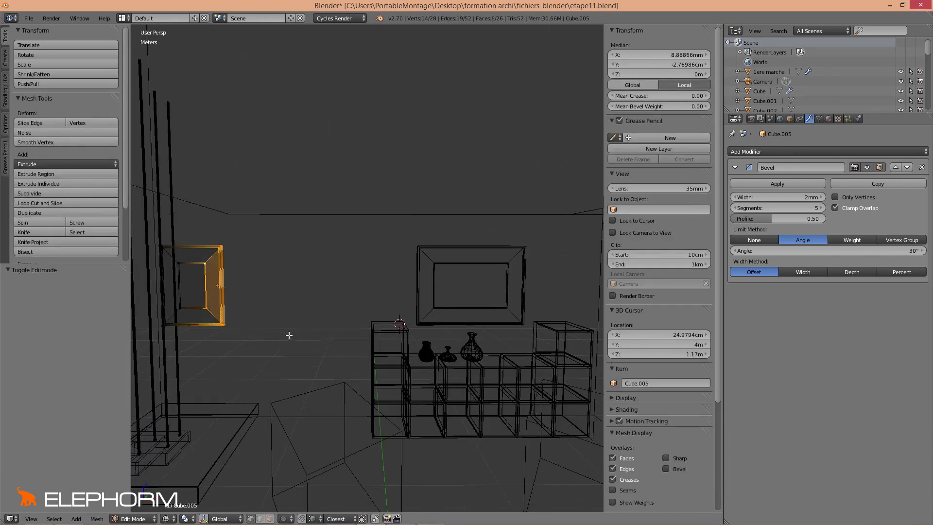
scroll(336, 335, up, 2)
key(Tab)
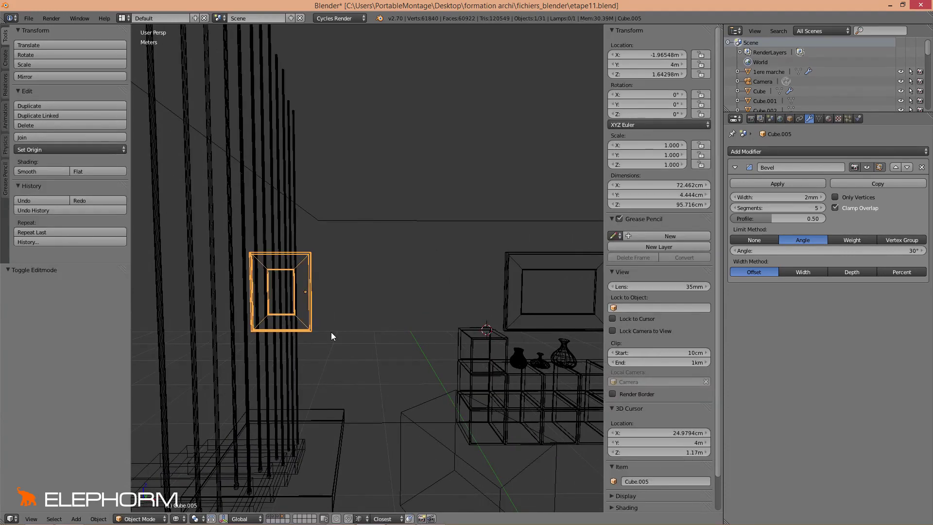
key(KP_0)
middle_drag(331, 331, 375, 303)
scroll(378, 328, up, 3)
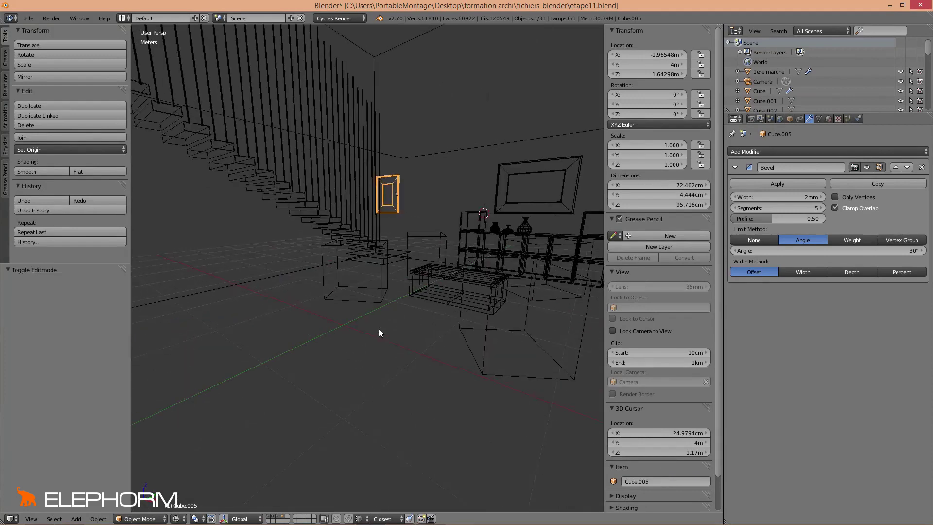
key(z)
scroll(438, 313, up, 2)
scroll(438, 314, up, 2)
mouse_move(417, 363)
middle_down()
mouse_move(424, 331)
mouse_move(415, 355)
mouse_move(383, 355)
middle_up()
scroll(425, 331, up, 2)
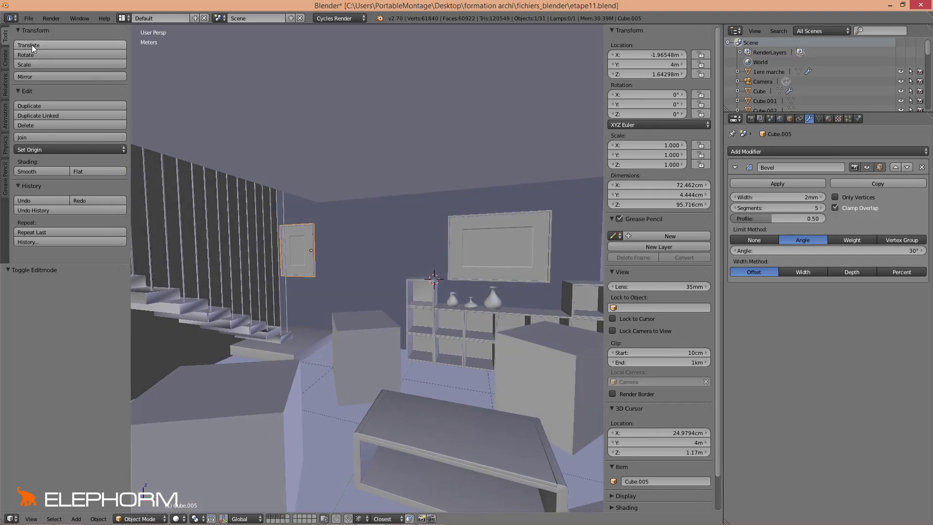
Save As with the file name incremented to etape12.blend.
click(30, 19)
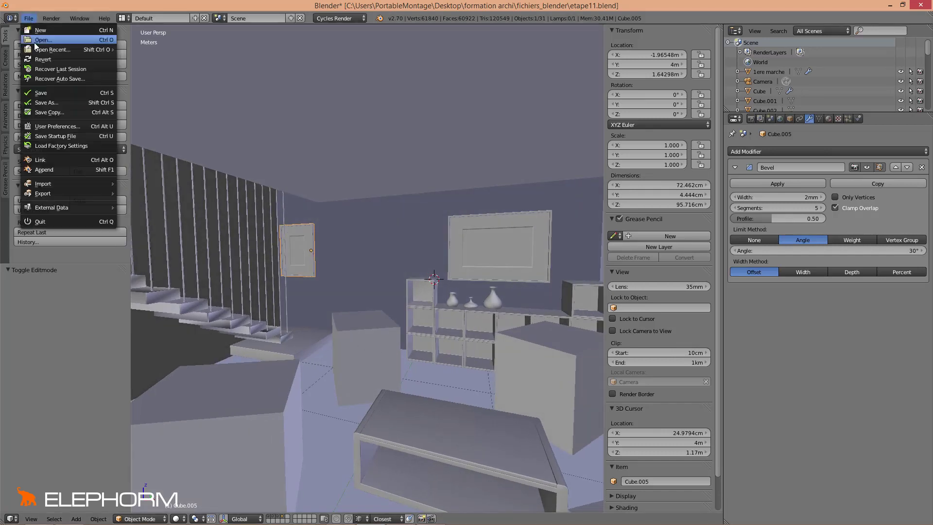
click(48, 98)
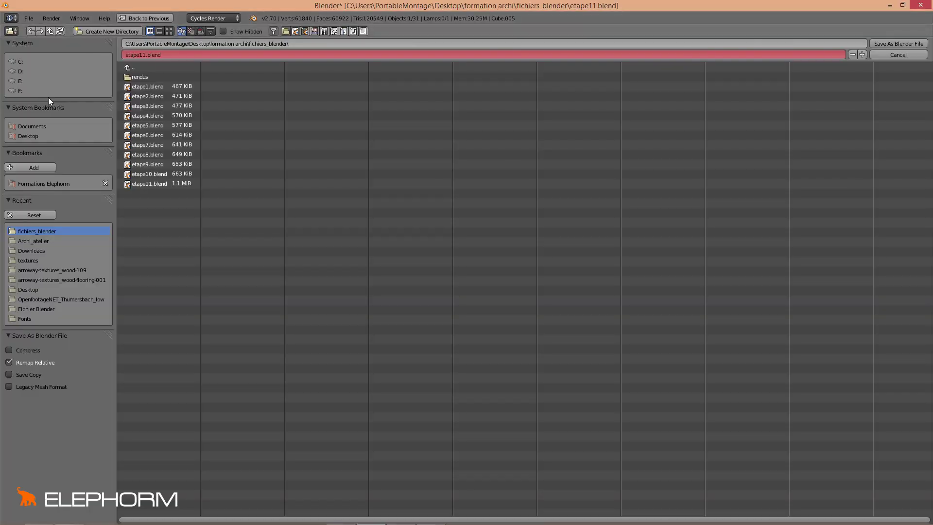
click(863, 54)
click(893, 44)
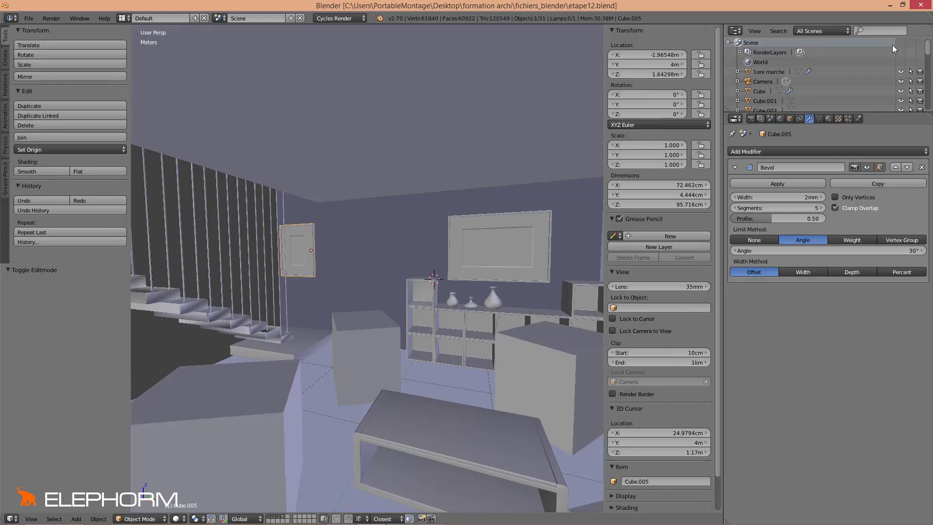